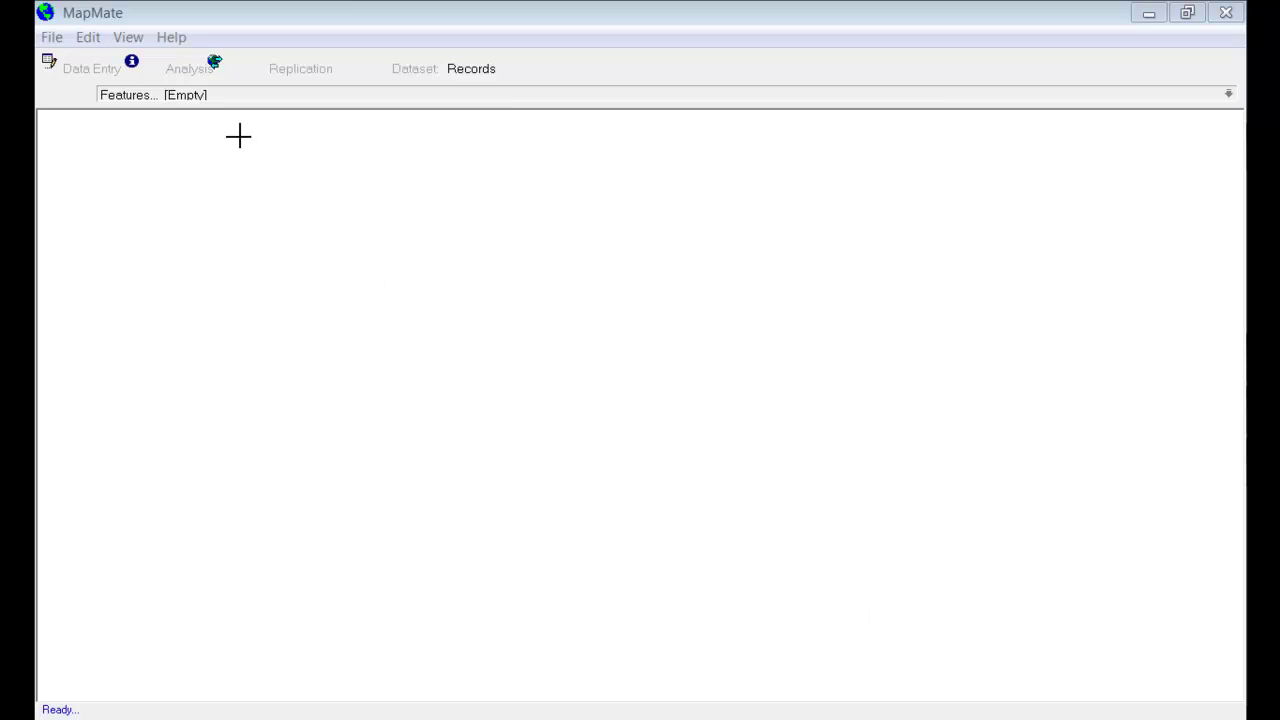
Open the About MapMate information
{"action": "left_click", "coordinate": [171, 37]}
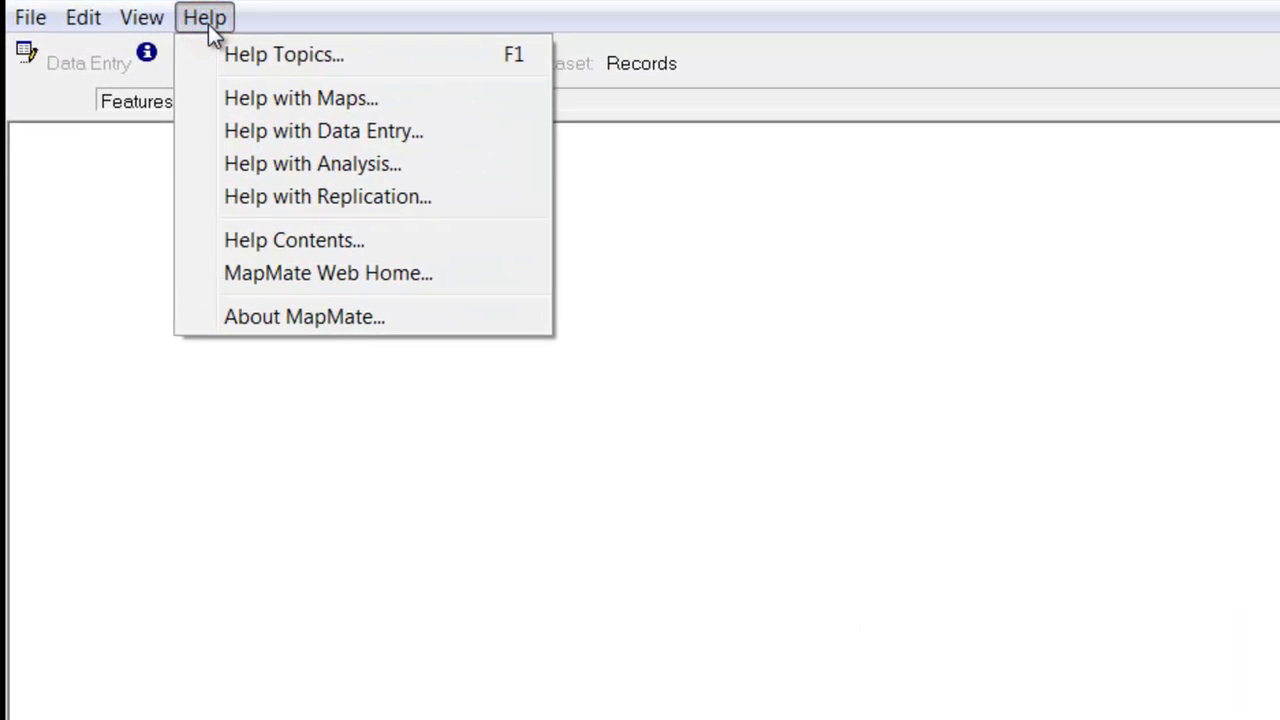
{"action": "left_click", "coordinate": [296, 317]}
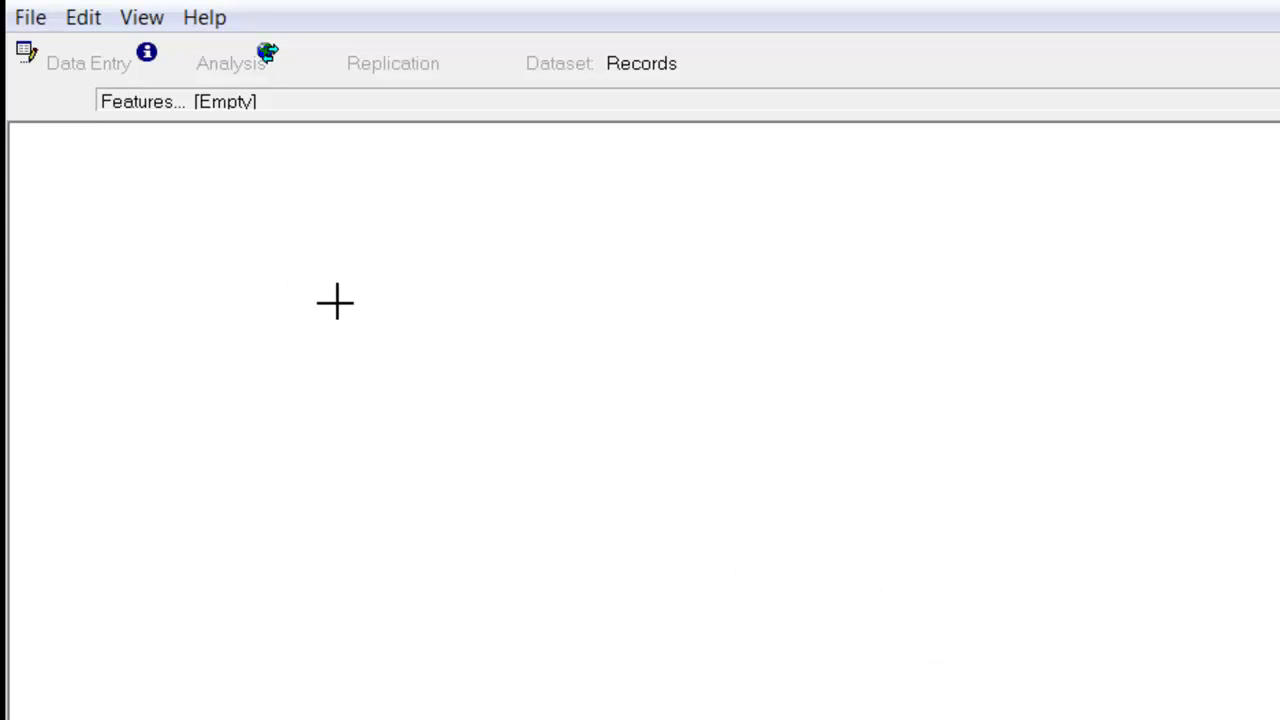
Show the last entered record from data entry and check its ownership, unique key and generation in the record's About details
{"action": "left_click", "coordinate": [93, 69]}
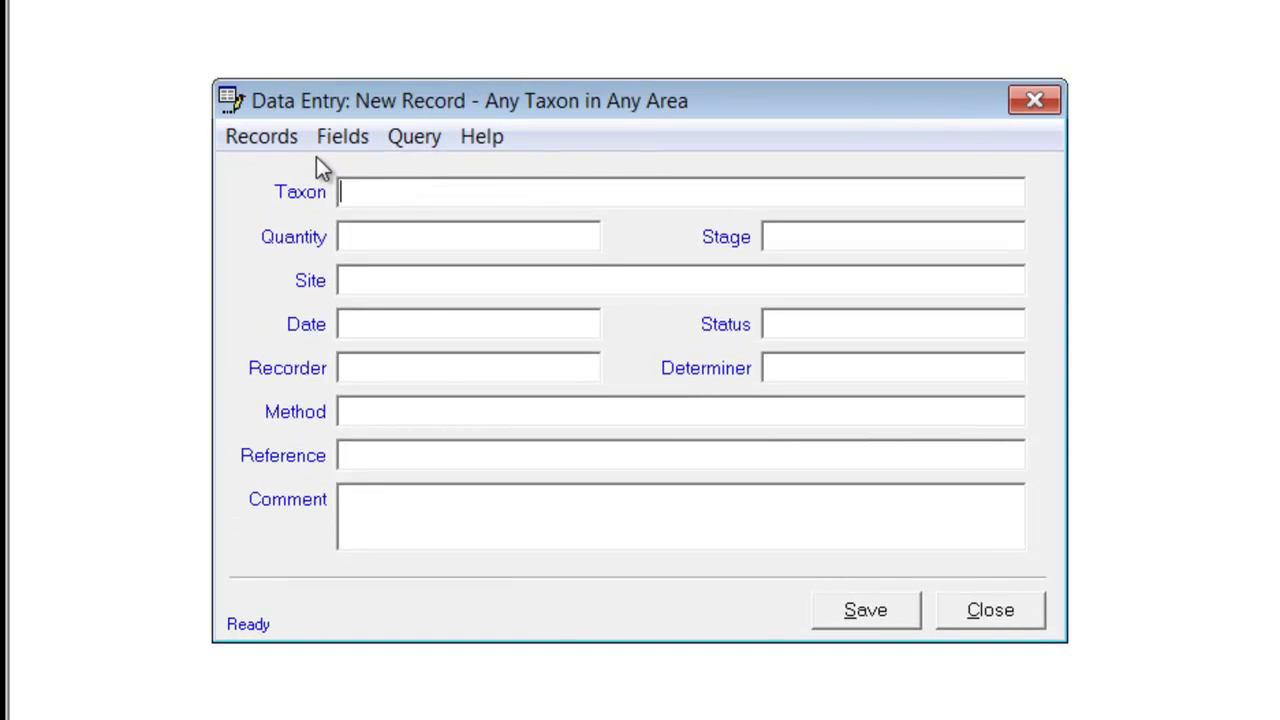
{"action": "left_click", "coordinate": [259, 143]}
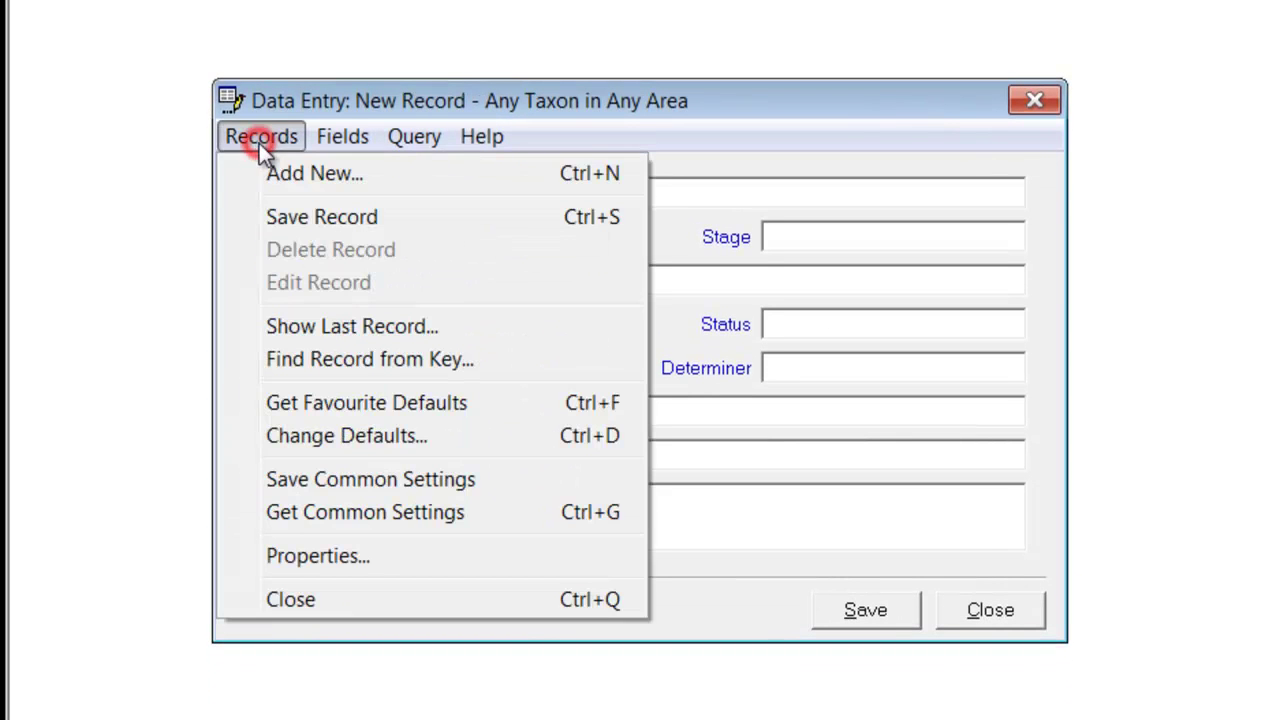
{"action": "left_click", "coordinate": [333, 326]}
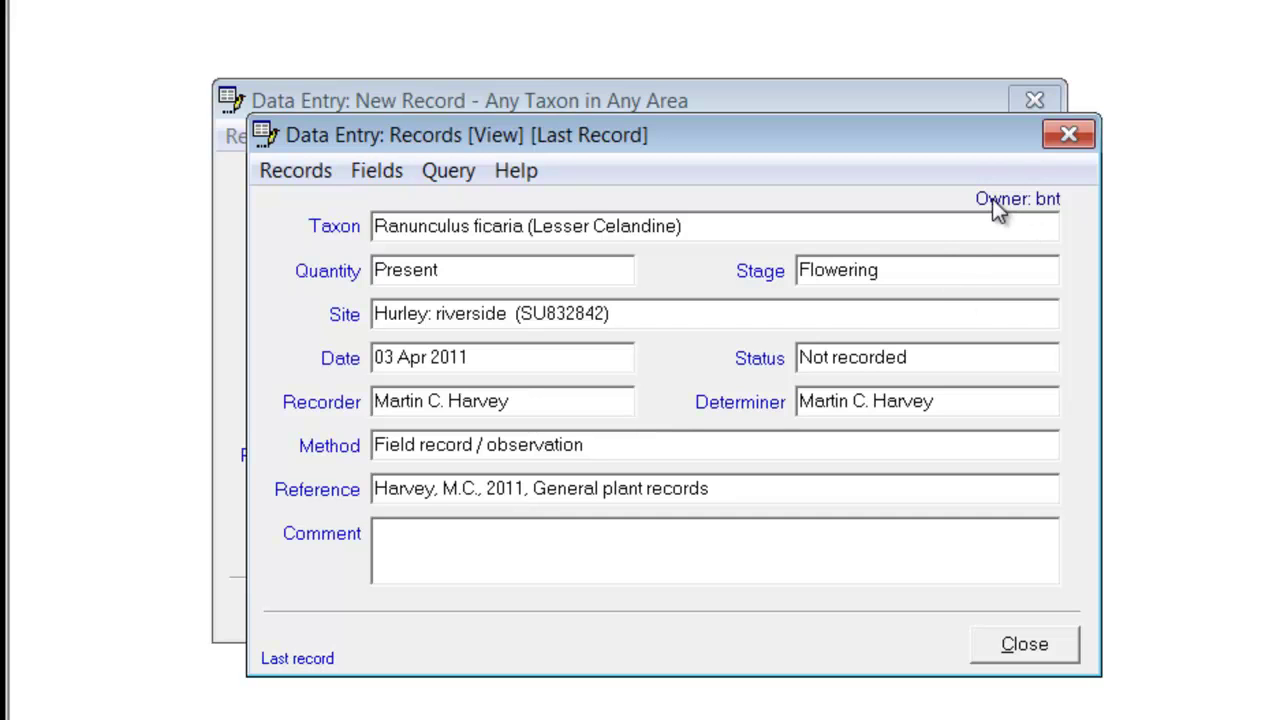
{"action": "mouse_move", "coordinate": [1004, 203]}
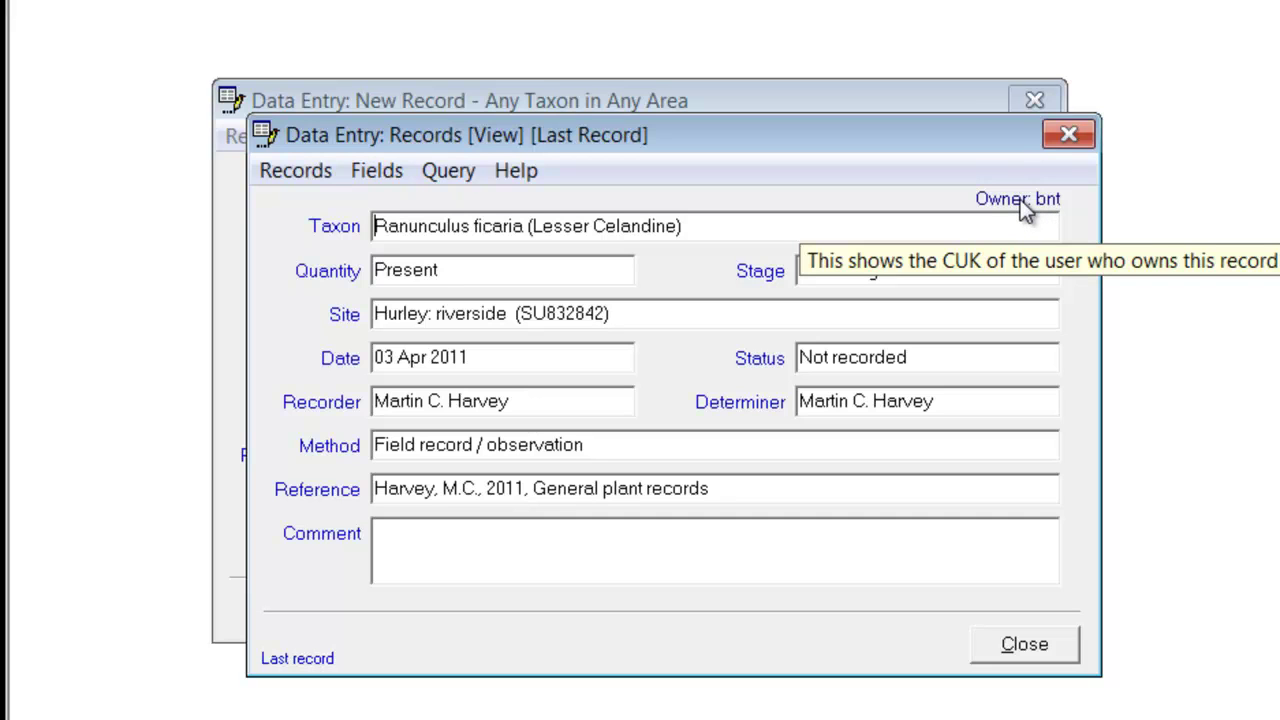
{"action": "right_click", "coordinate": [1022, 202]}
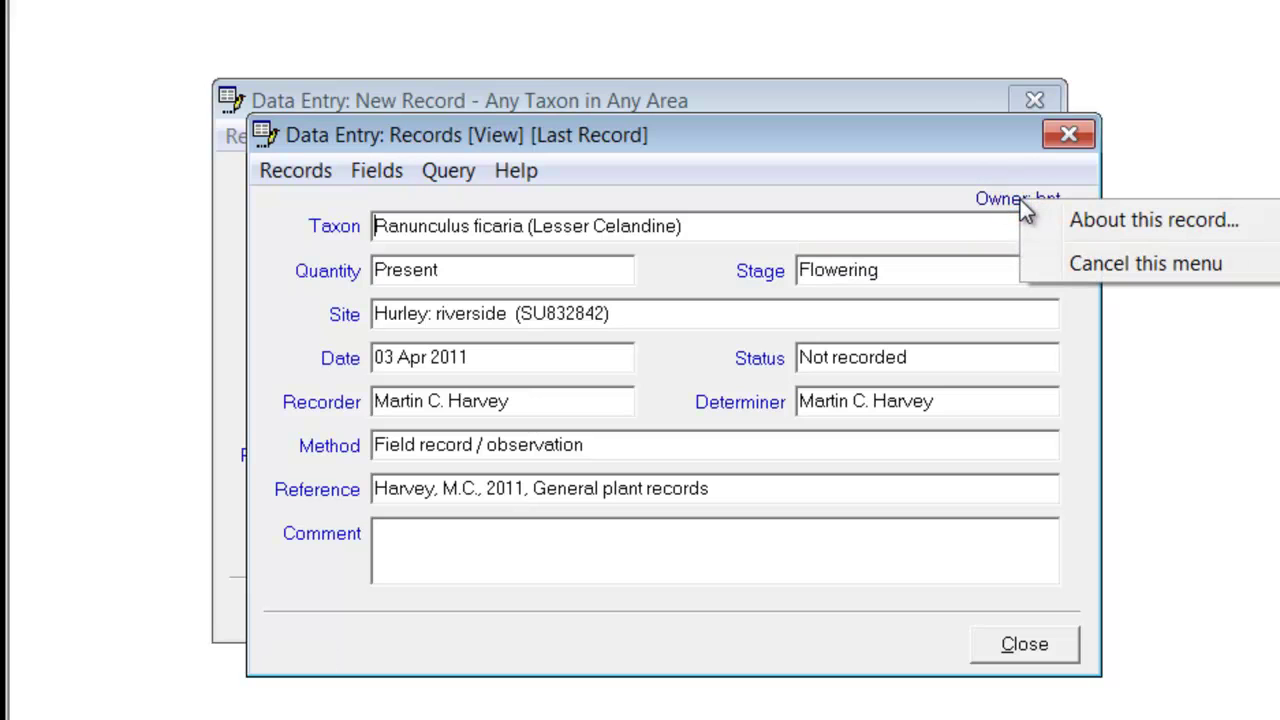
{"action": "left_click", "coordinate": [1104, 222]}
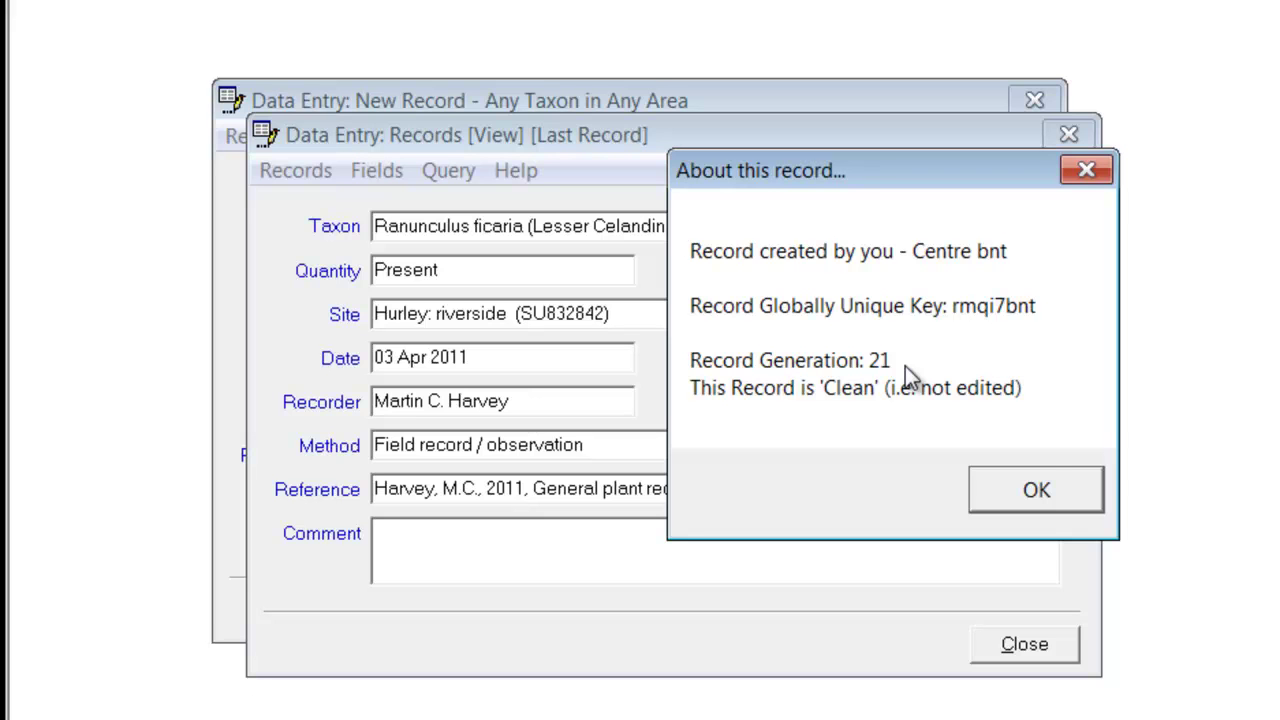
{"action": "key", "text": "Return"}
List all records related to the displayed record's site, Hurley: riverside (SU832842)
{"action": "right_click", "coordinate": [334, 318]}
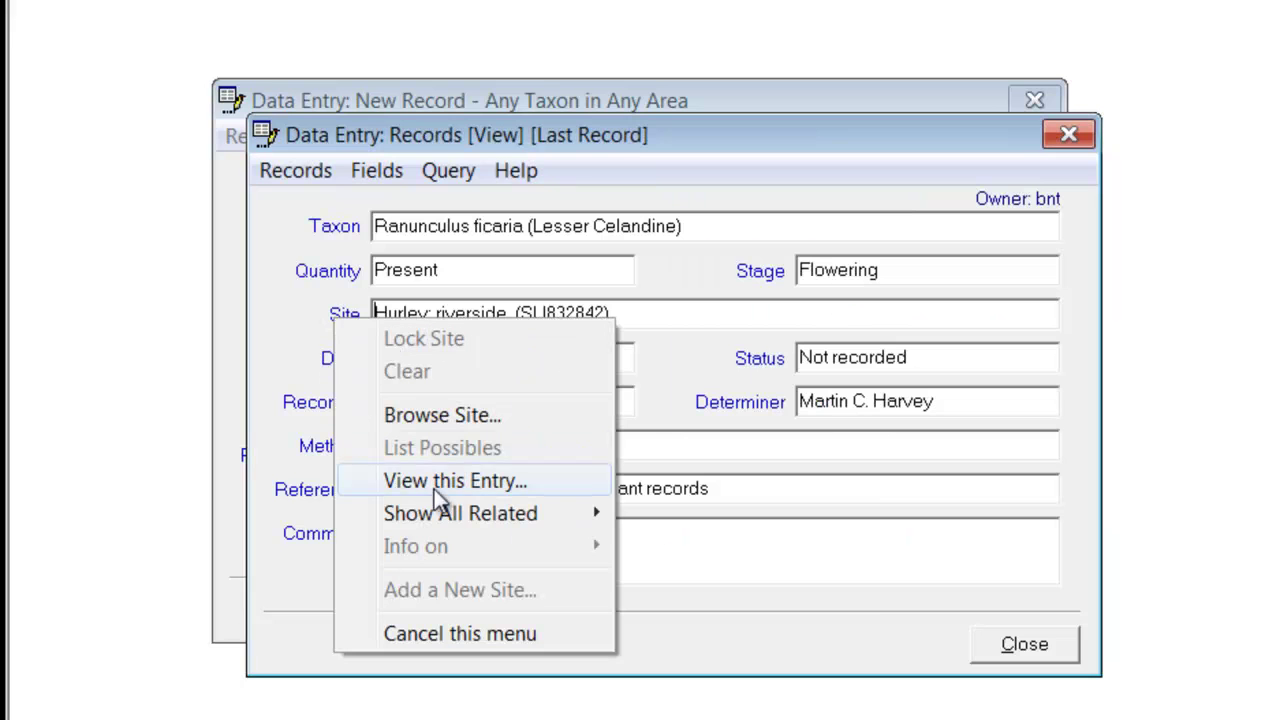
{"action": "left_click", "coordinate": [488, 518]}
{"action": "left_click", "coordinate": [792, 520]}
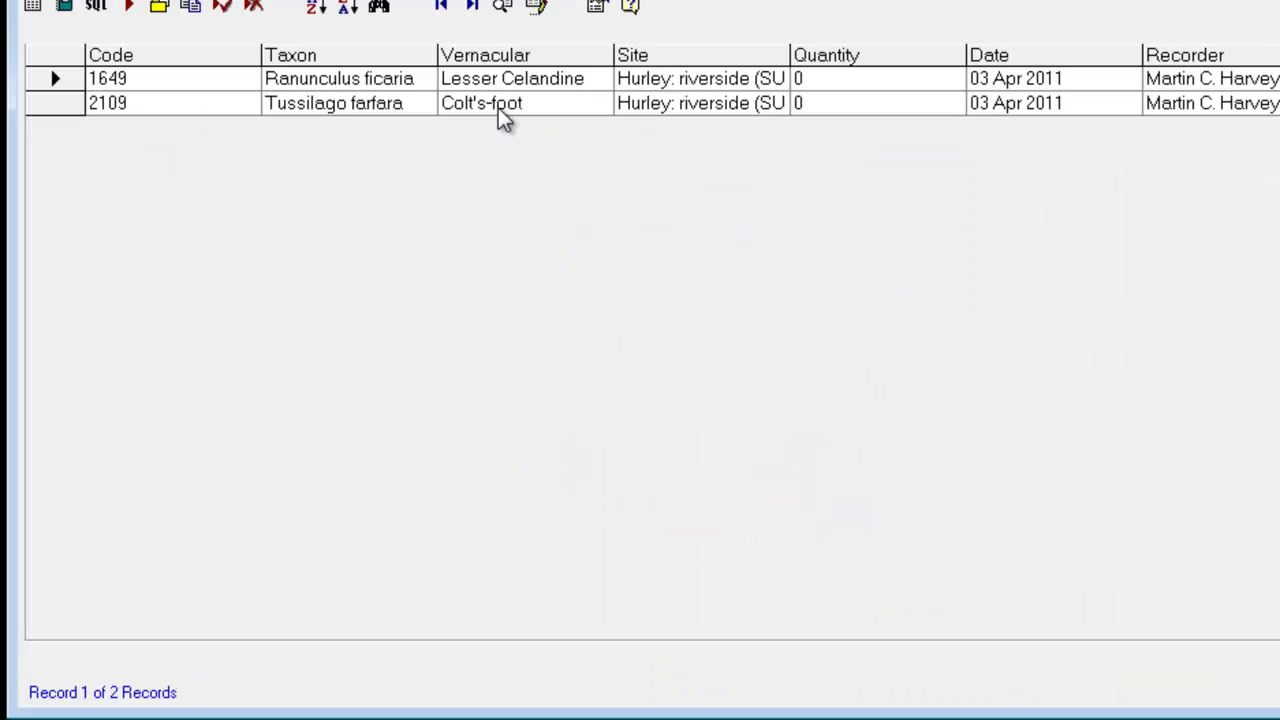
View the Tussilago farfara (Colt's-foot) record, check its About details for generation and edit status, and close the open records
{"action": "left_click", "coordinate": [498, 108]}
{"action": "left_click", "coordinate": [503, 7]}
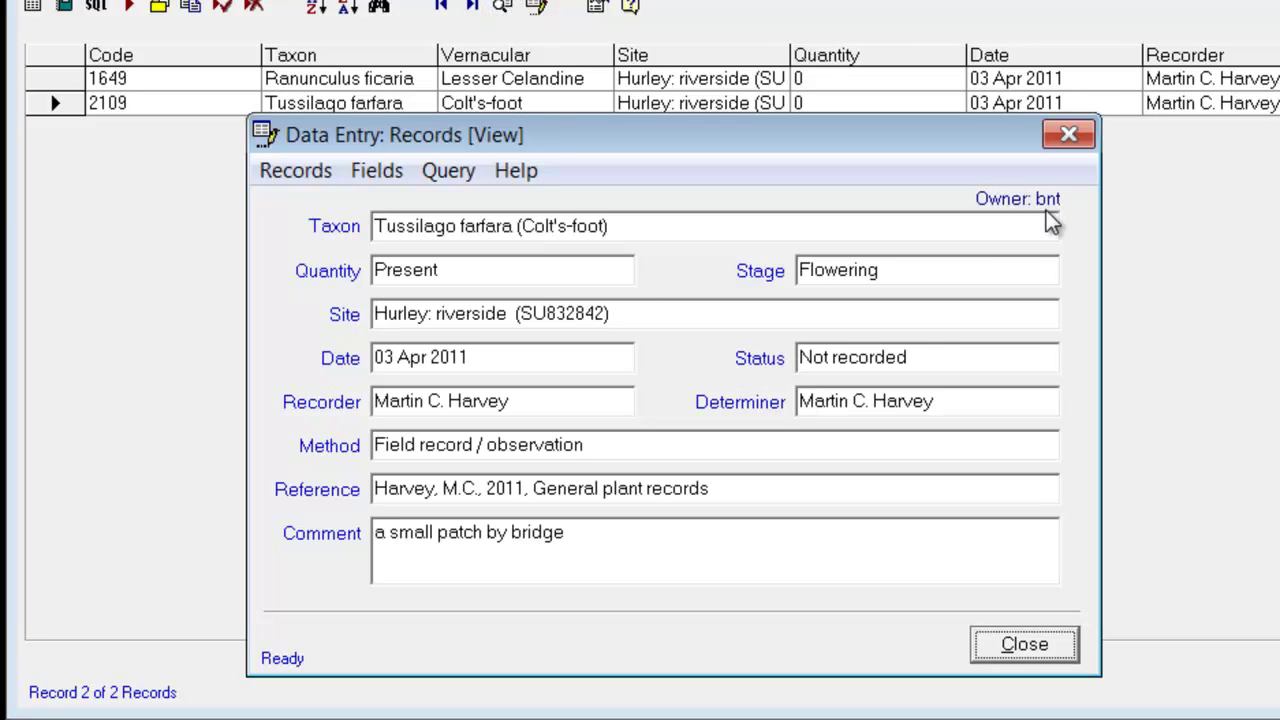
{"action": "left_click", "coordinate": [994, 202]}
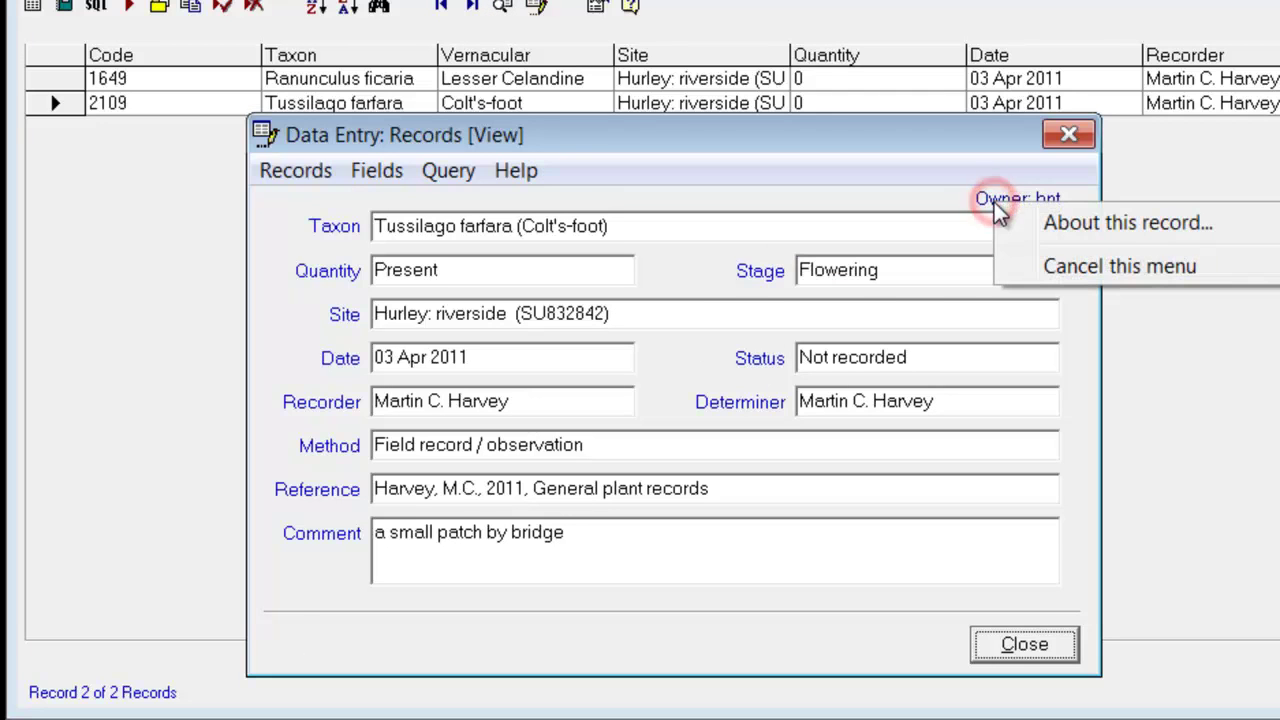
{"action": "left_click", "coordinate": [1076, 228]}
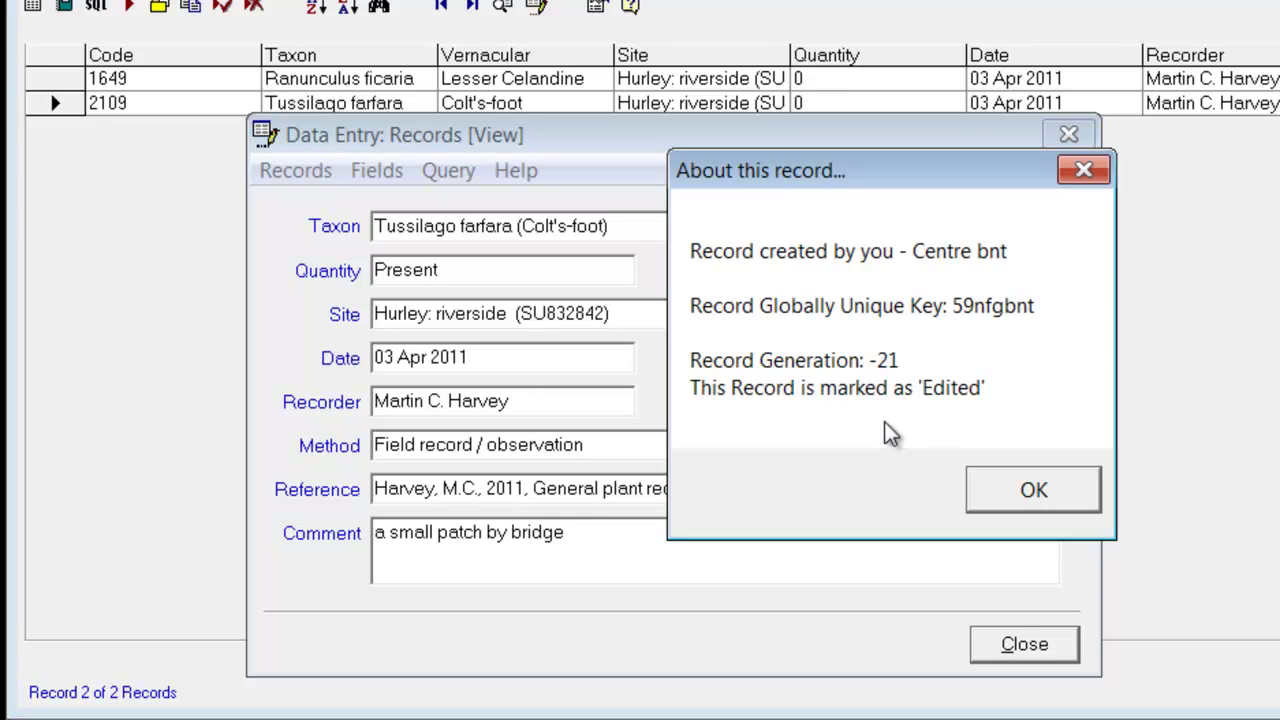
{"action": "left_click", "coordinate": [1020, 489]}
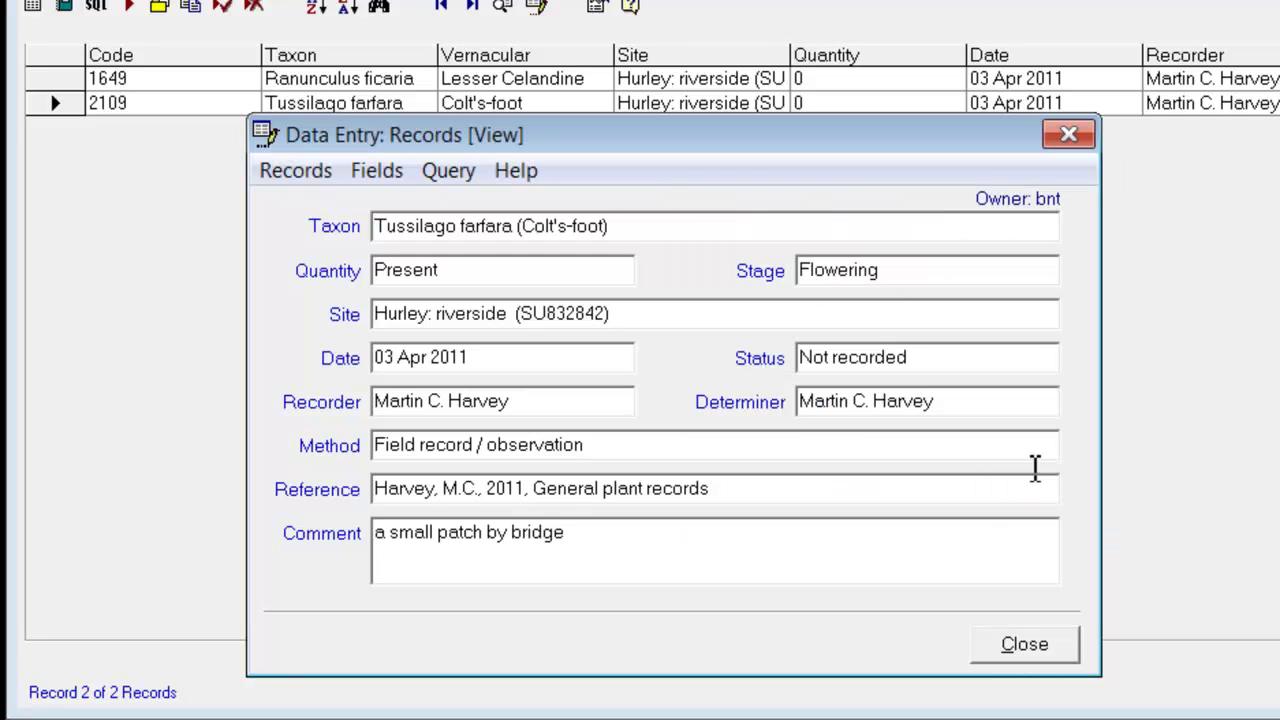
{"action": "left_click", "coordinate": [1022, 645]}
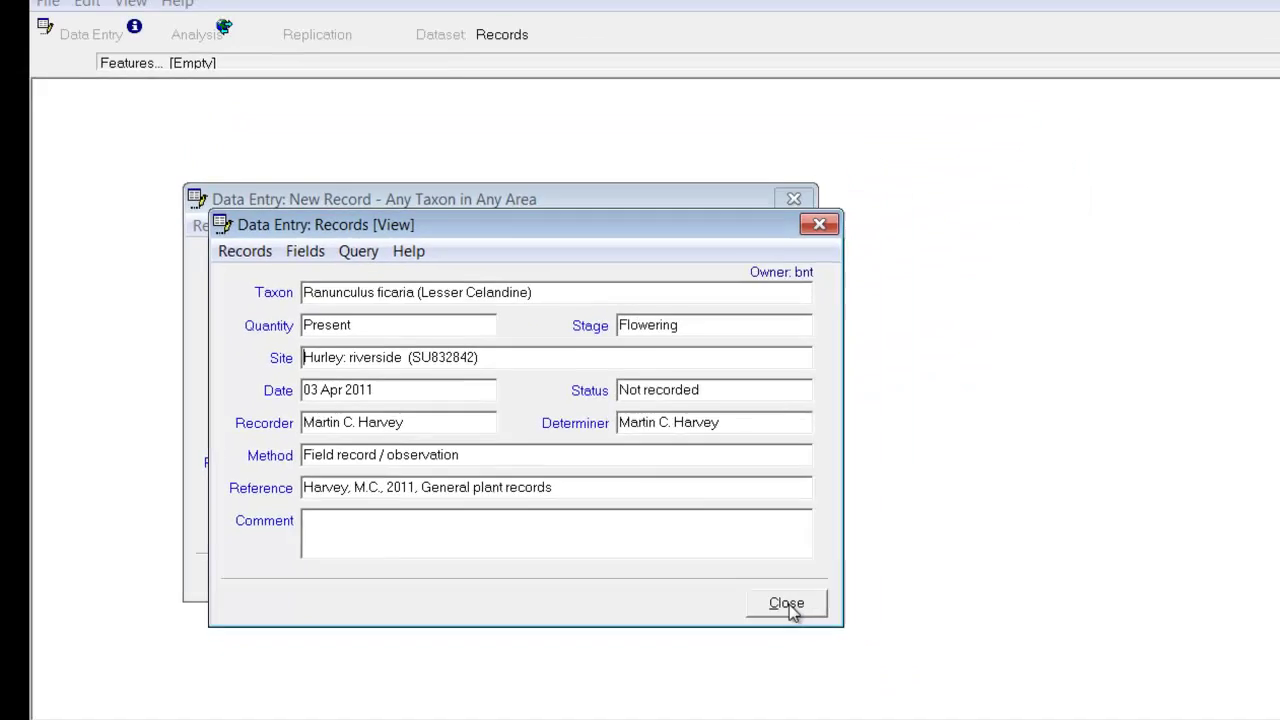
{"action": "left_click", "coordinate": [1025, 645]}
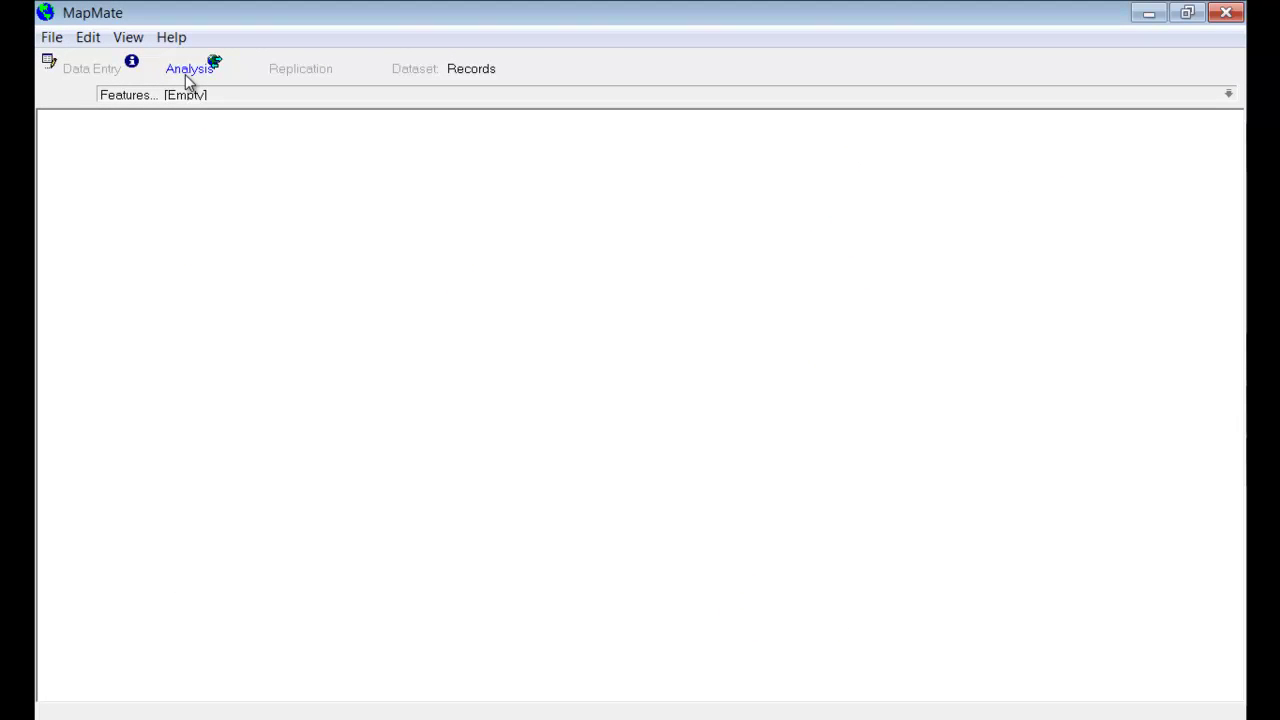
Run the stock query 'Browse all Records for a <site>' for the site Hurley: riverside (SU832842)
{"action": "left_click", "coordinate": [189, 75]}
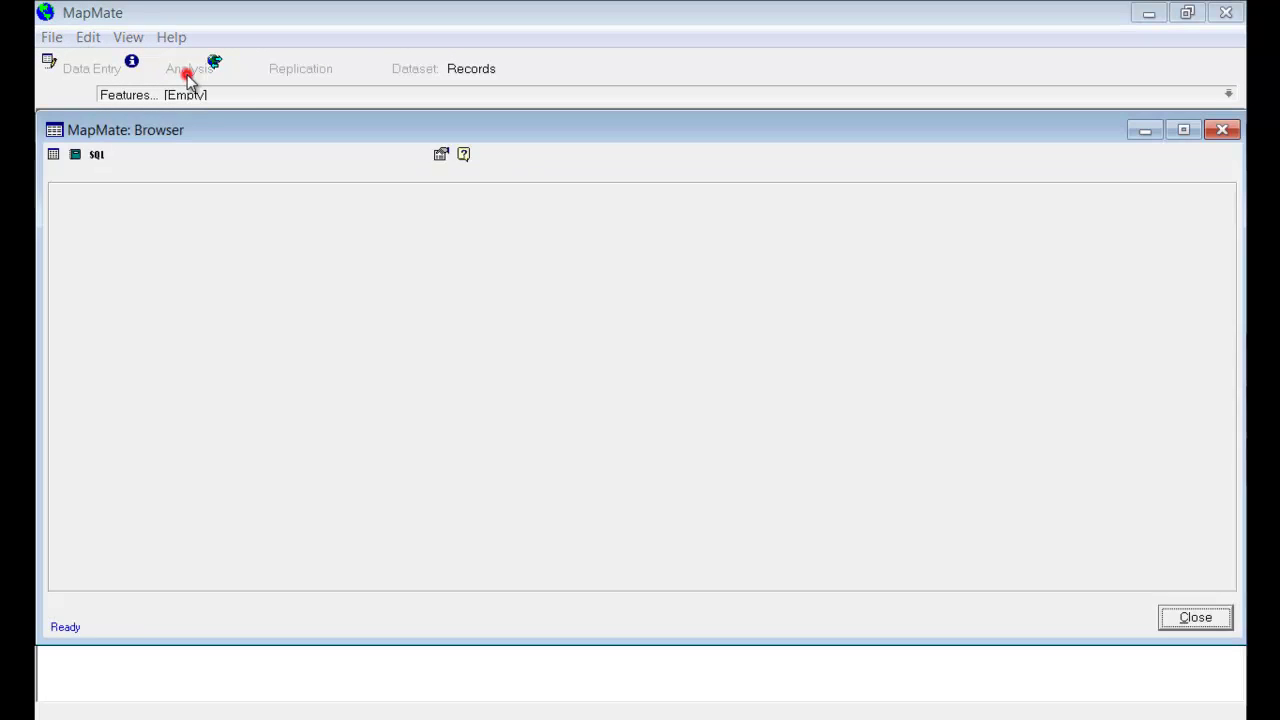
{"action": "left_click", "coordinate": [155, 225]}
{"action": "double_click", "coordinate": [155, 225]}
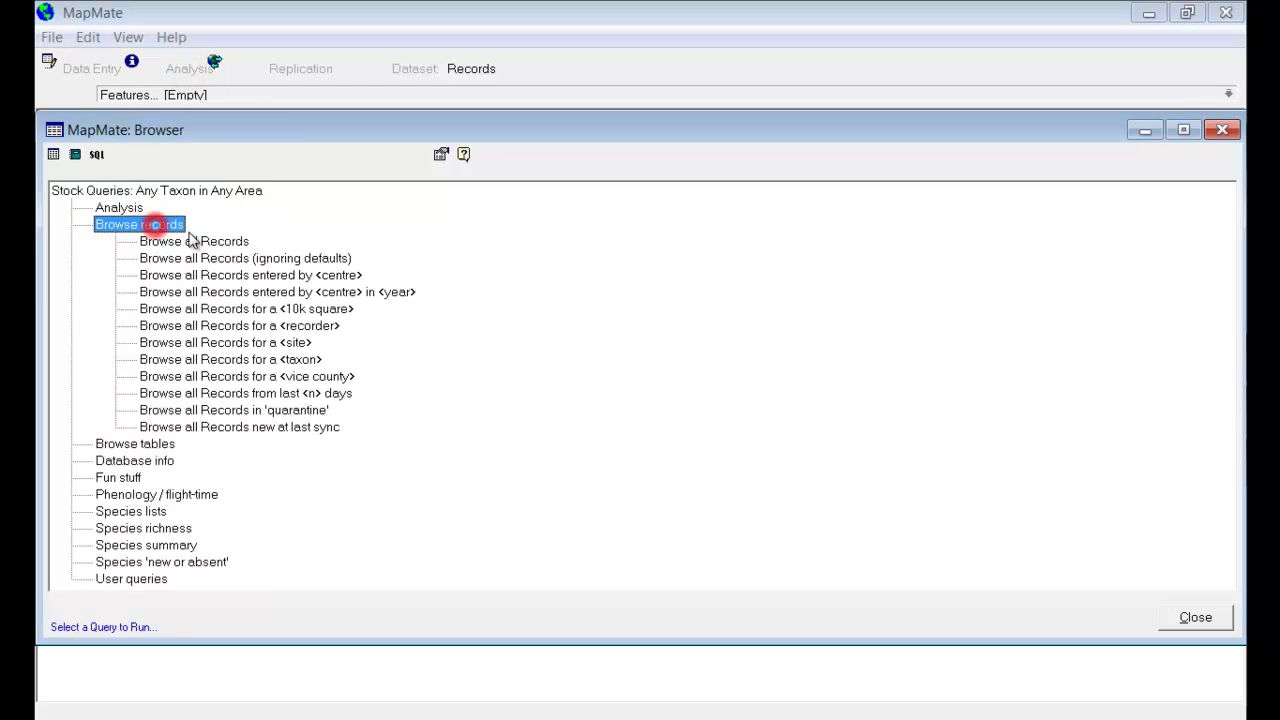
{"action": "double_click", "coordinate": [247, 343]}
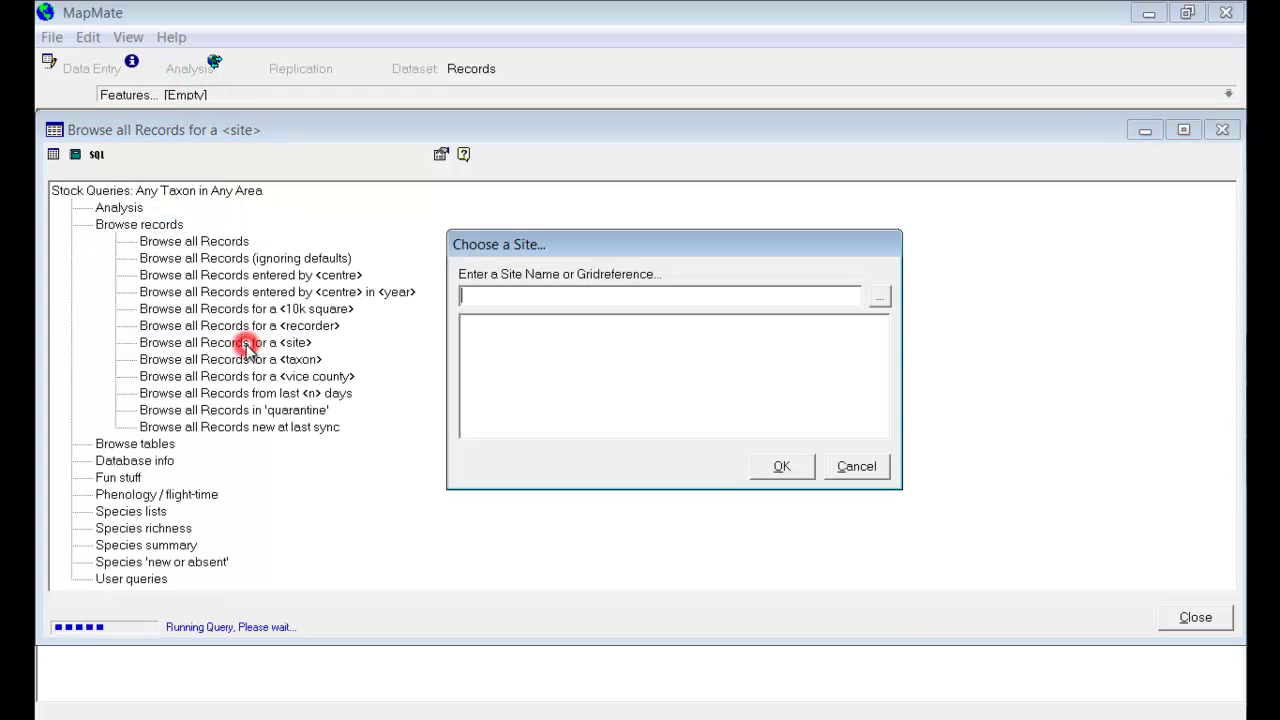
{"action": "type", "text": "hurley"}
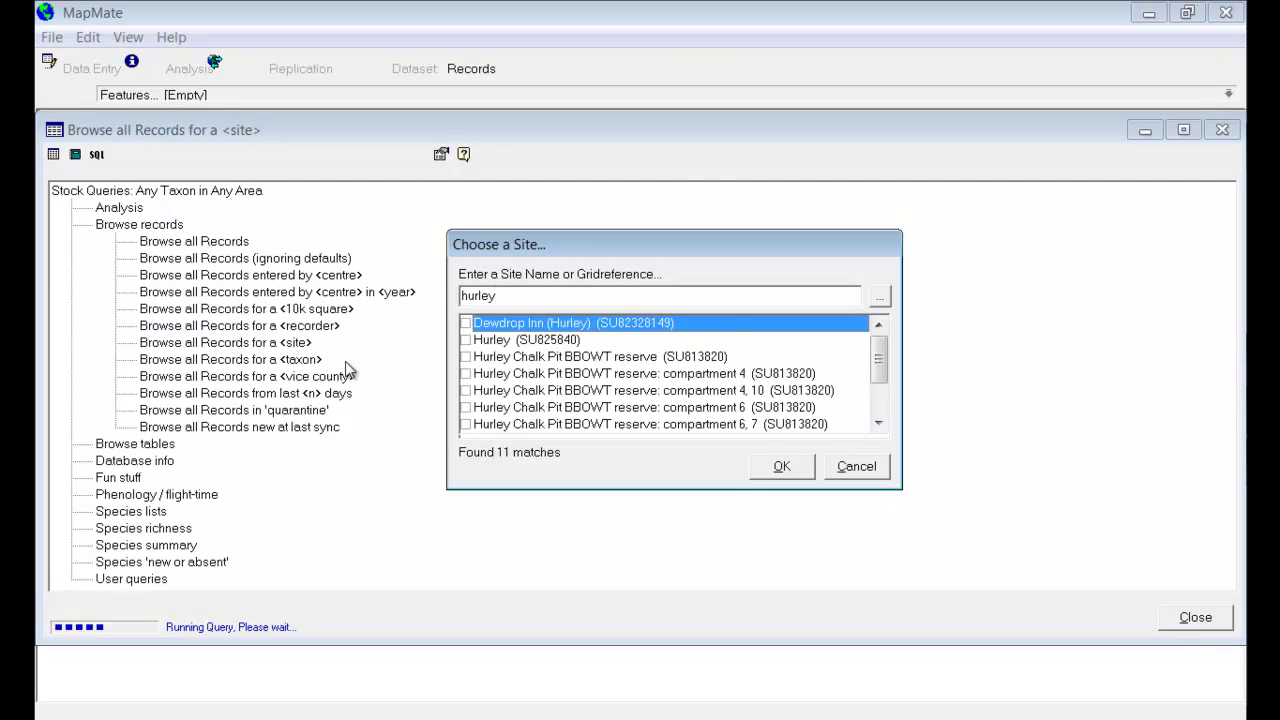
{"action": "scroll", "coordinate": [574, 410], "scroll_direction": "down", "scroll_amount": 2}
{"action": "left_click", "coordinate": [574, 424]}
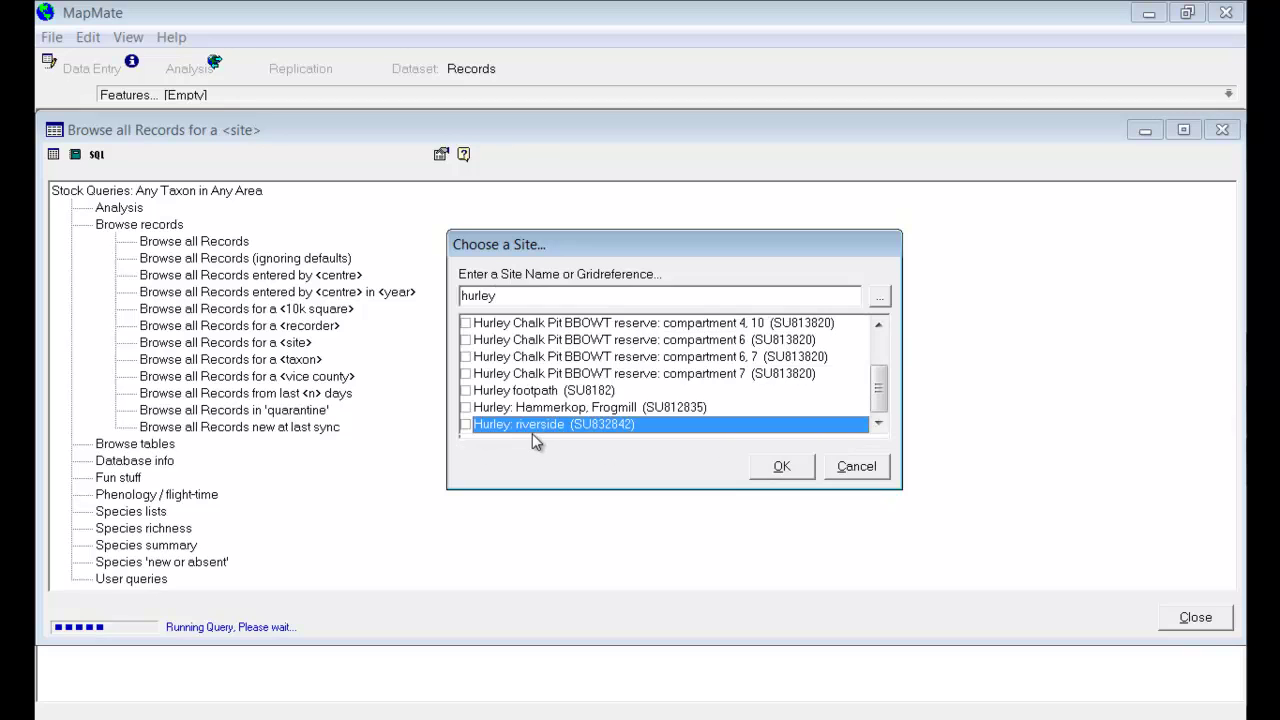
{"action": "left_click", "coordinate": [782, 466]}
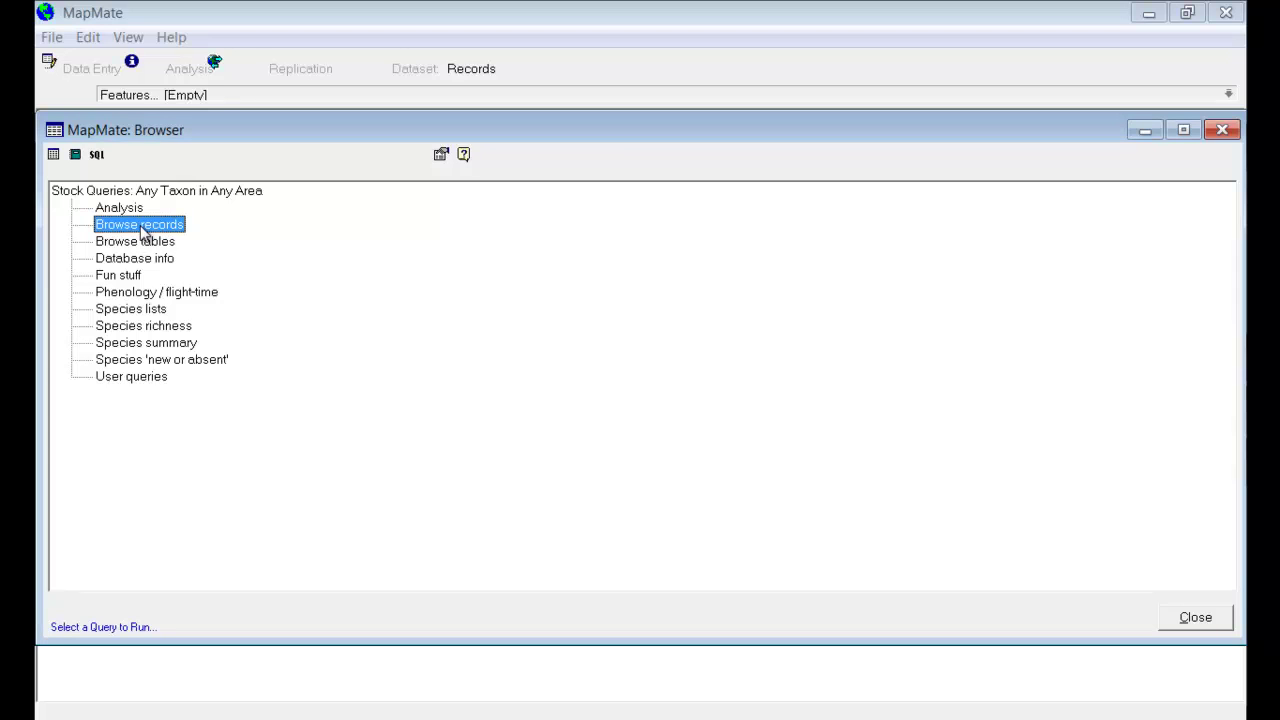
Browse all records for the site Grangelands and Pulpit Hill SSSI: unit 3, Grangelands (centre), and maximise the results window
{"action": "double_click", "coordinate": [143, 228]}
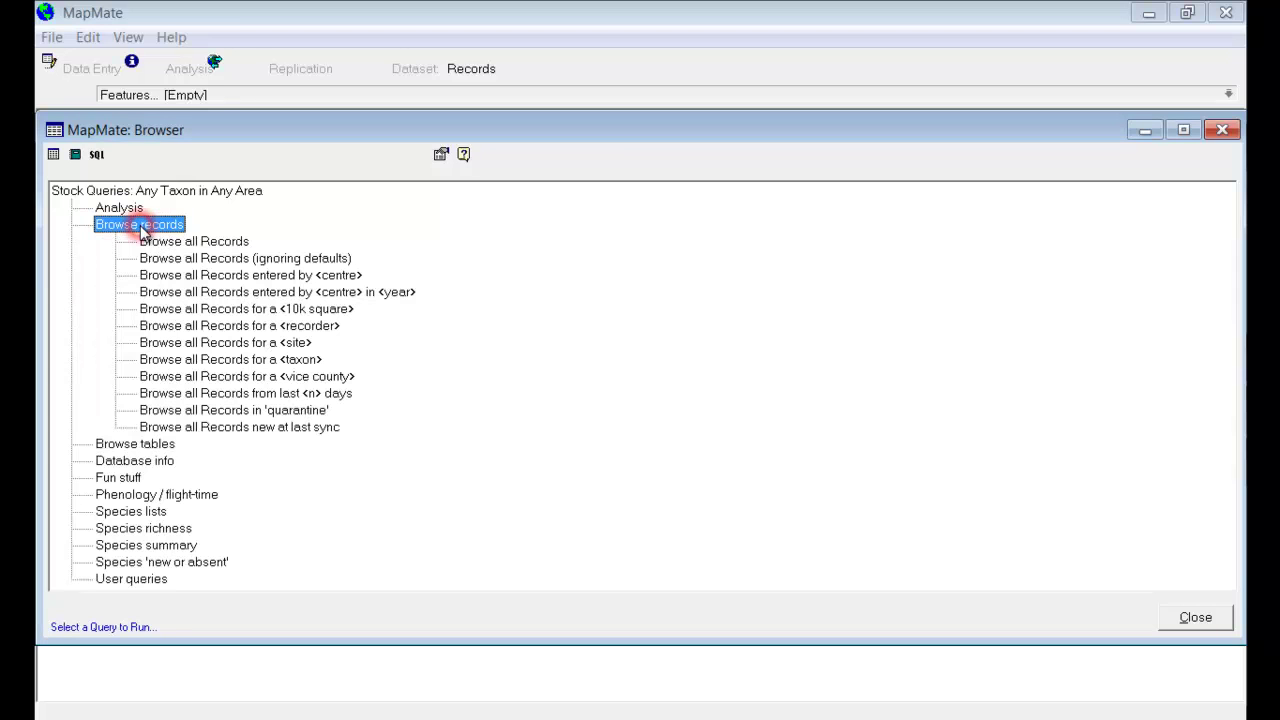
{"action": "double_click", "coordinate": [253, 350]}
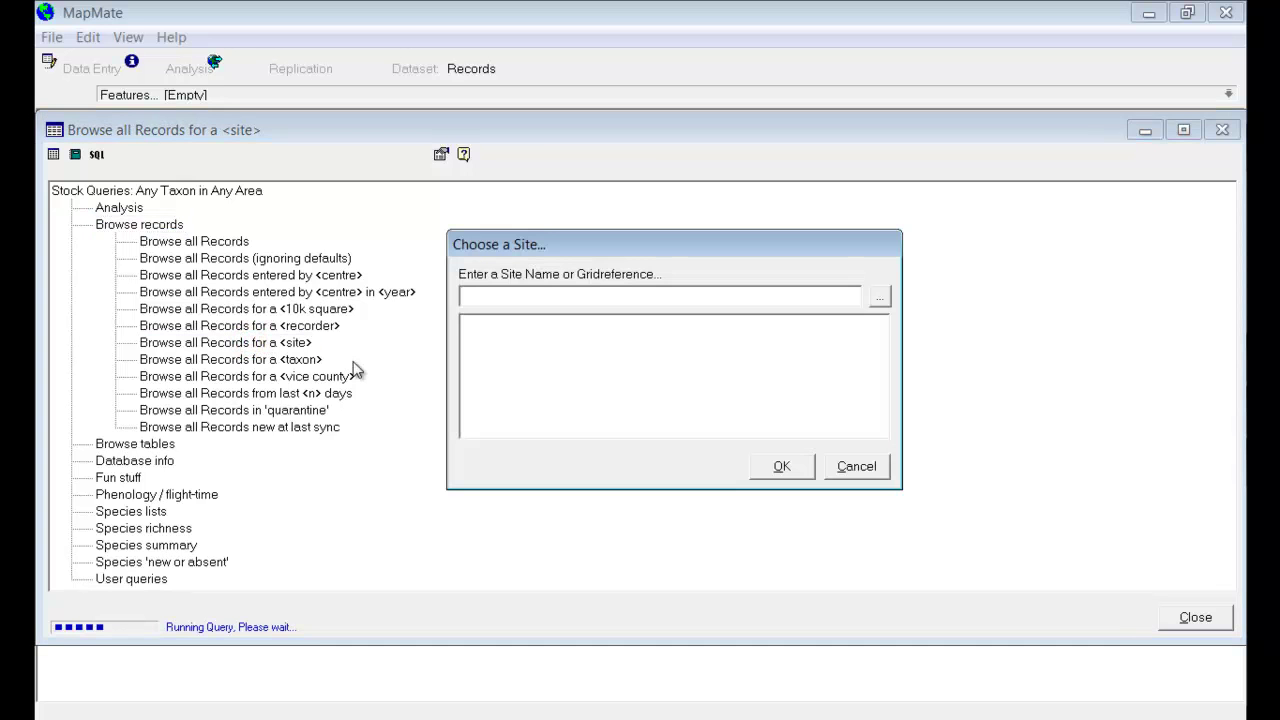
{"action": "type", "text": "grangelan"}
{"action": "left_click", "coordinate": [519, 358]}
{"action": "double_click", "coordinate": [519, 358]}
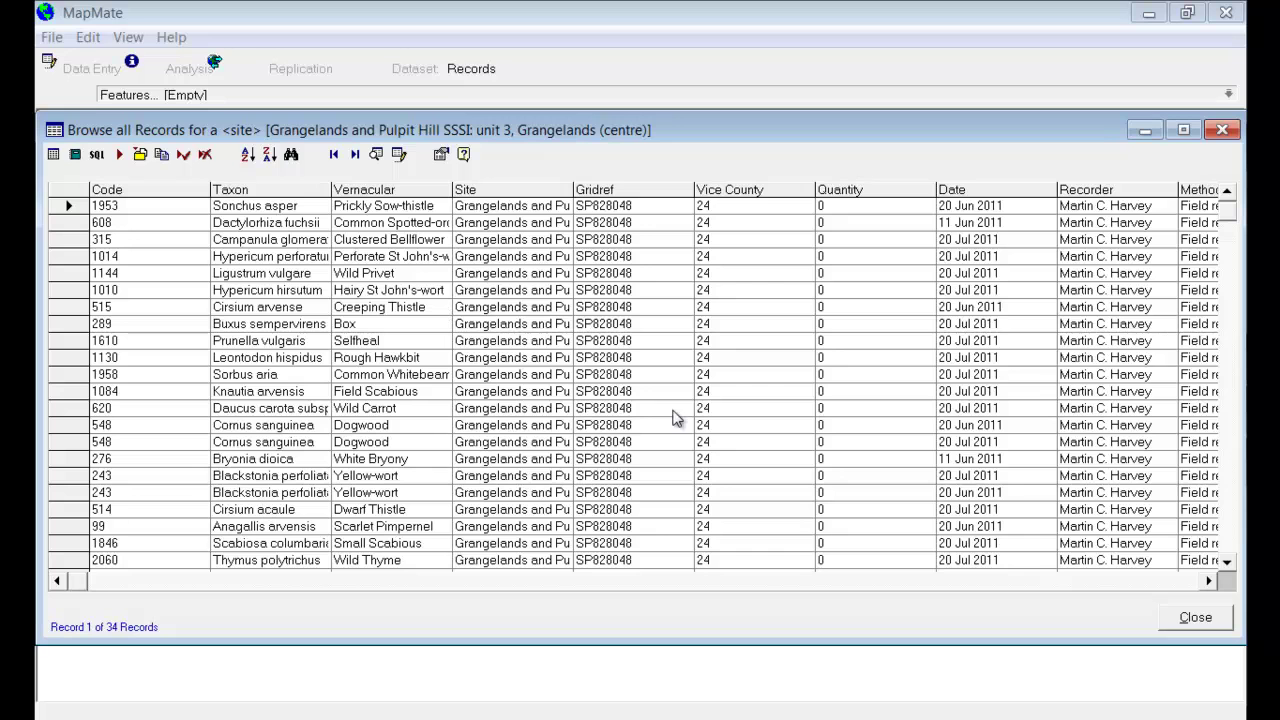
{"action": "left_click", "coordinate": [1183, 130]}
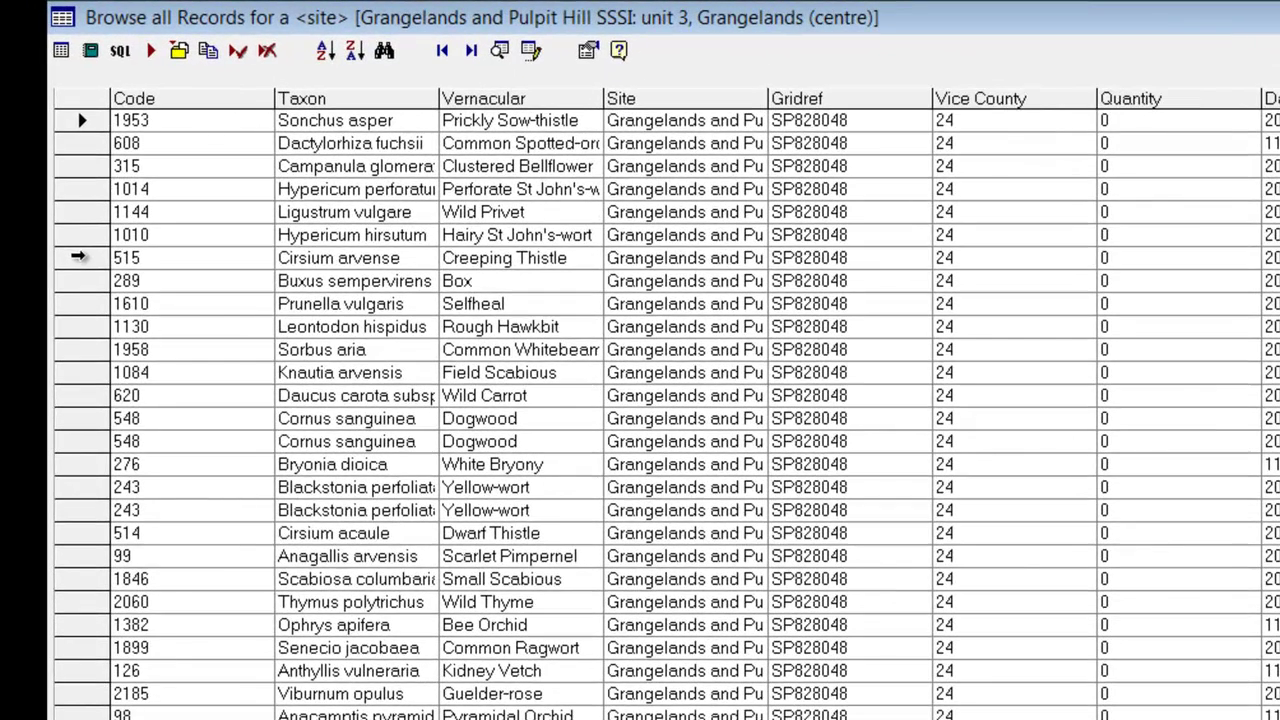
Archive the Cirsium arvense (Creeping Thistle) record with code 515
{"action": "left_click", "coordinate": [78, 256]}
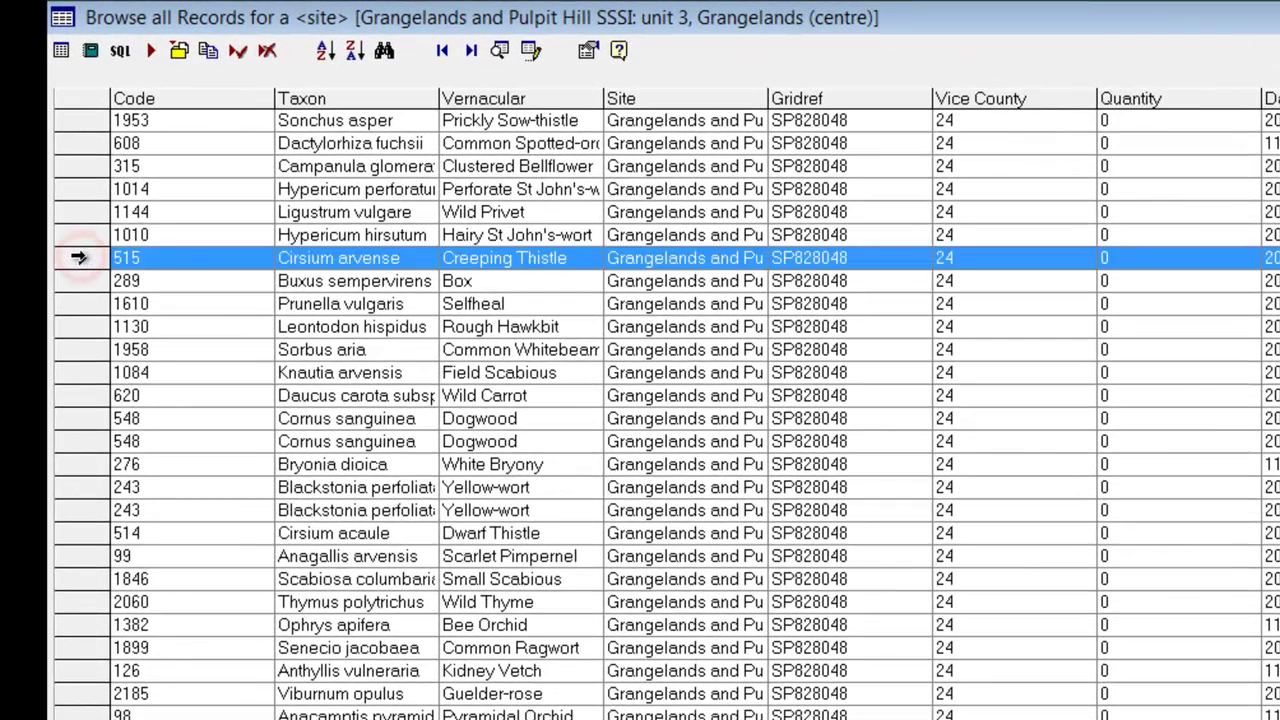
{"action": "right_click", "coordinate": [374, 255]}
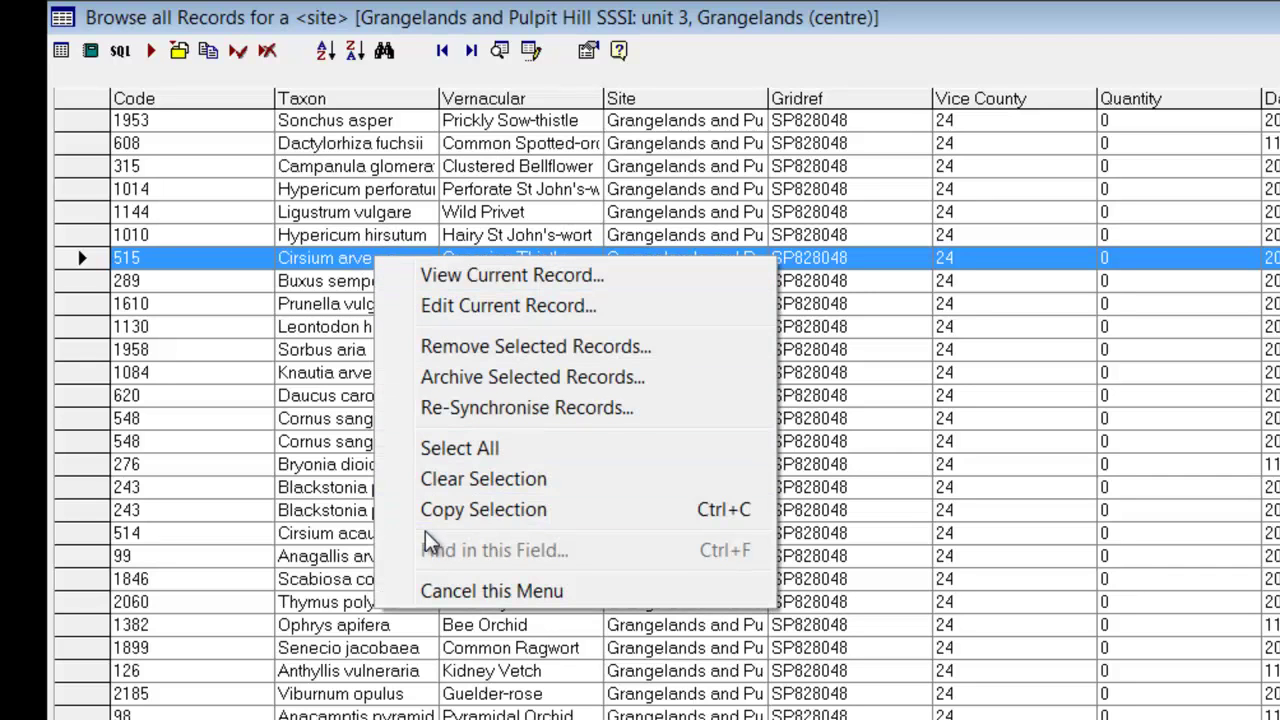
{"action": "left_click", "coordinate": [458, 379]}
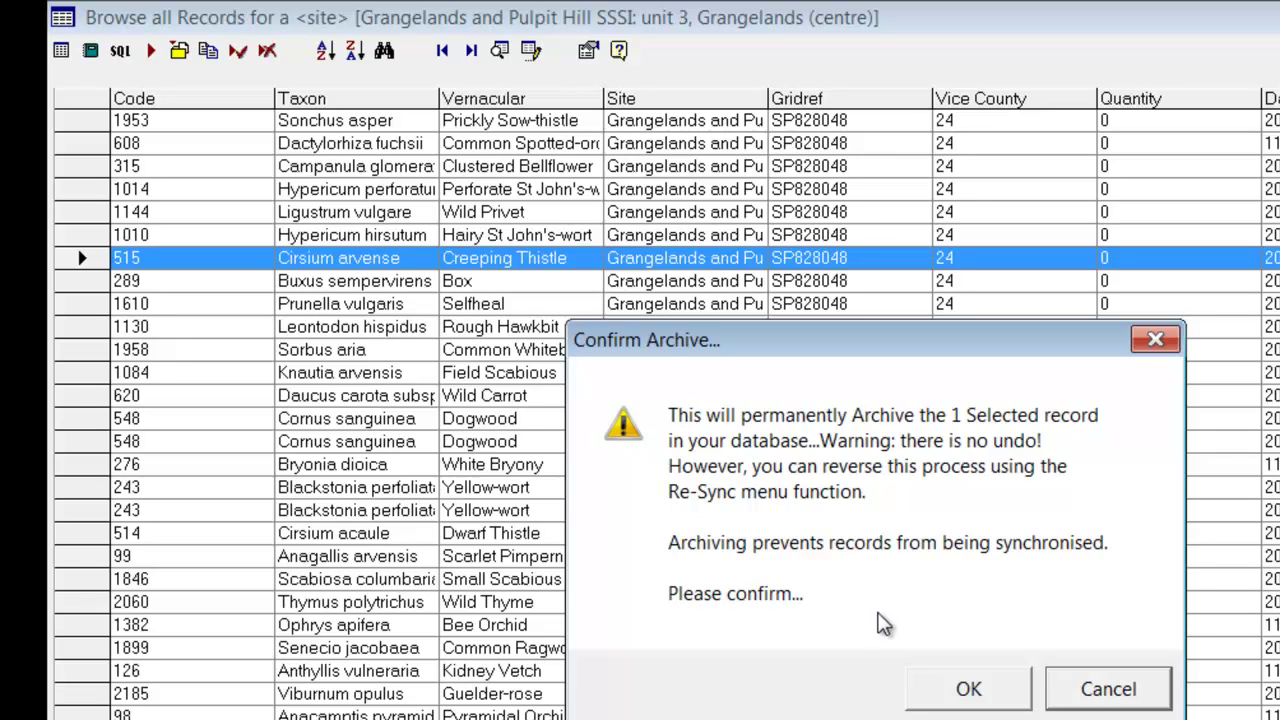
{"action": "left_click", "coordinate": [968, 690]}
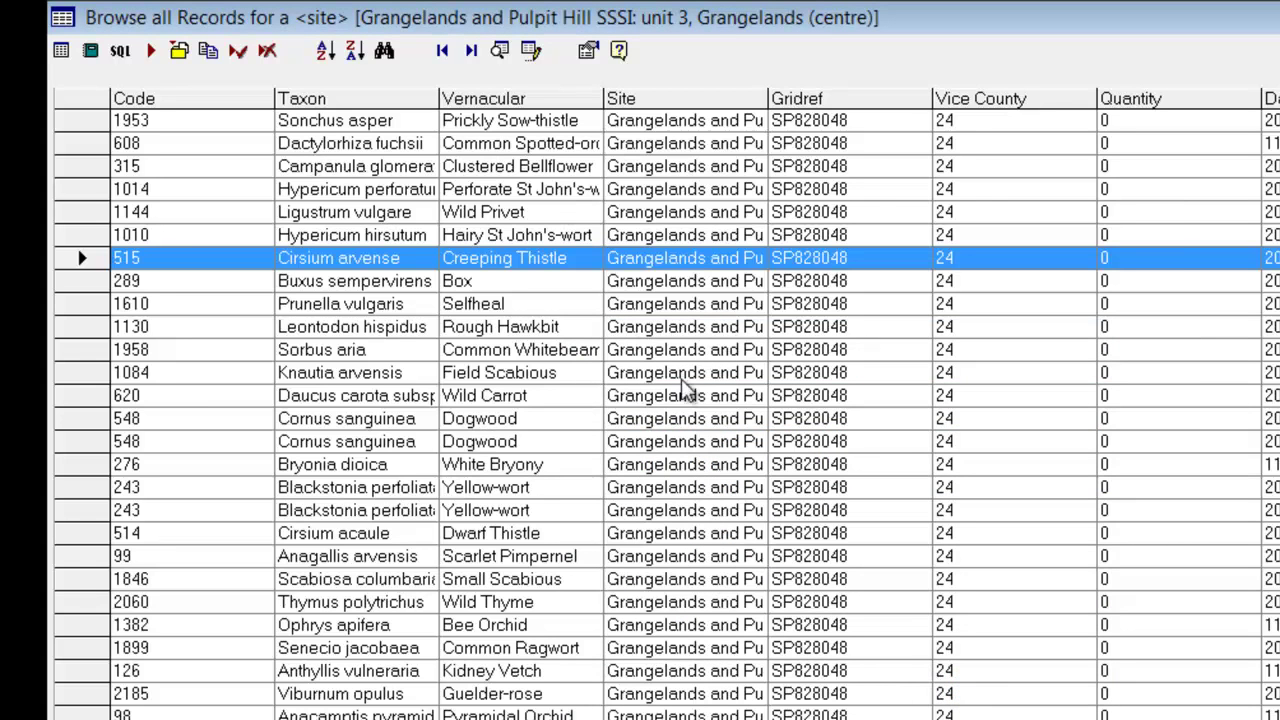
View the Cirsium arvense (Creeping Thistle) record and check its archive status in the record's About details
{"action": "left_click", "coordinate": [570, 258]}
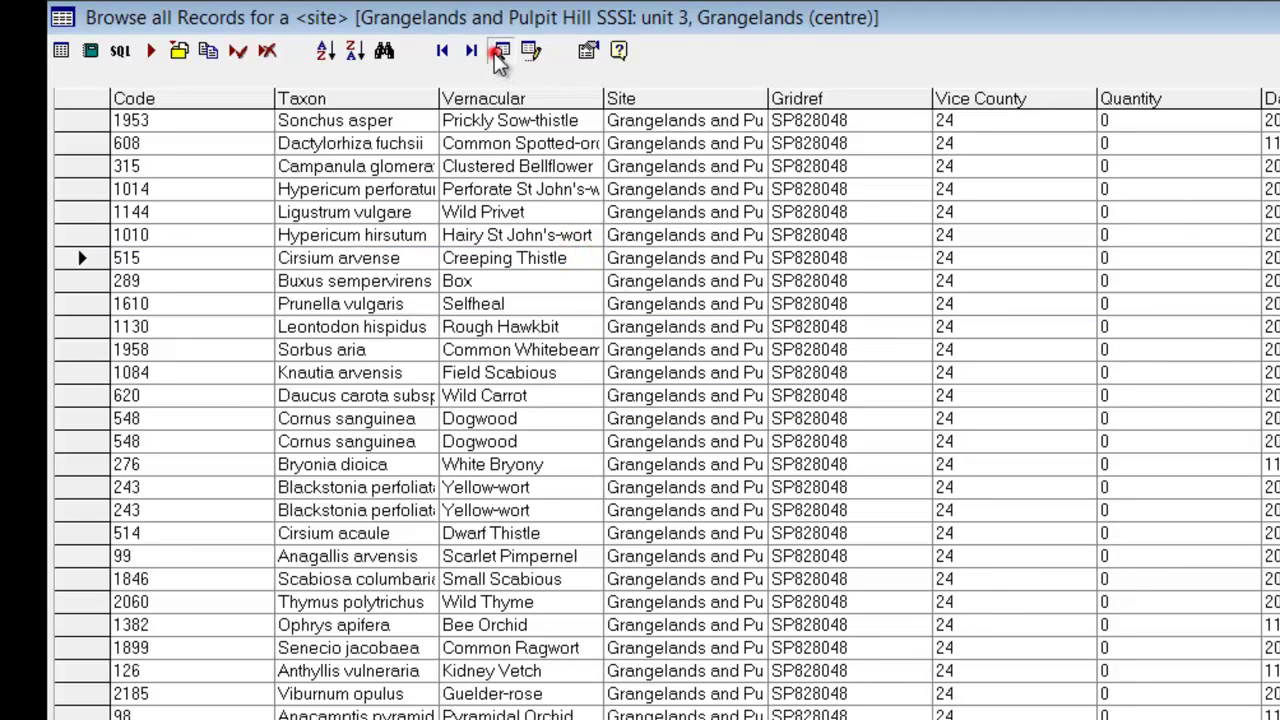
{"action": "left_click", "coordinate": [499, 52]}
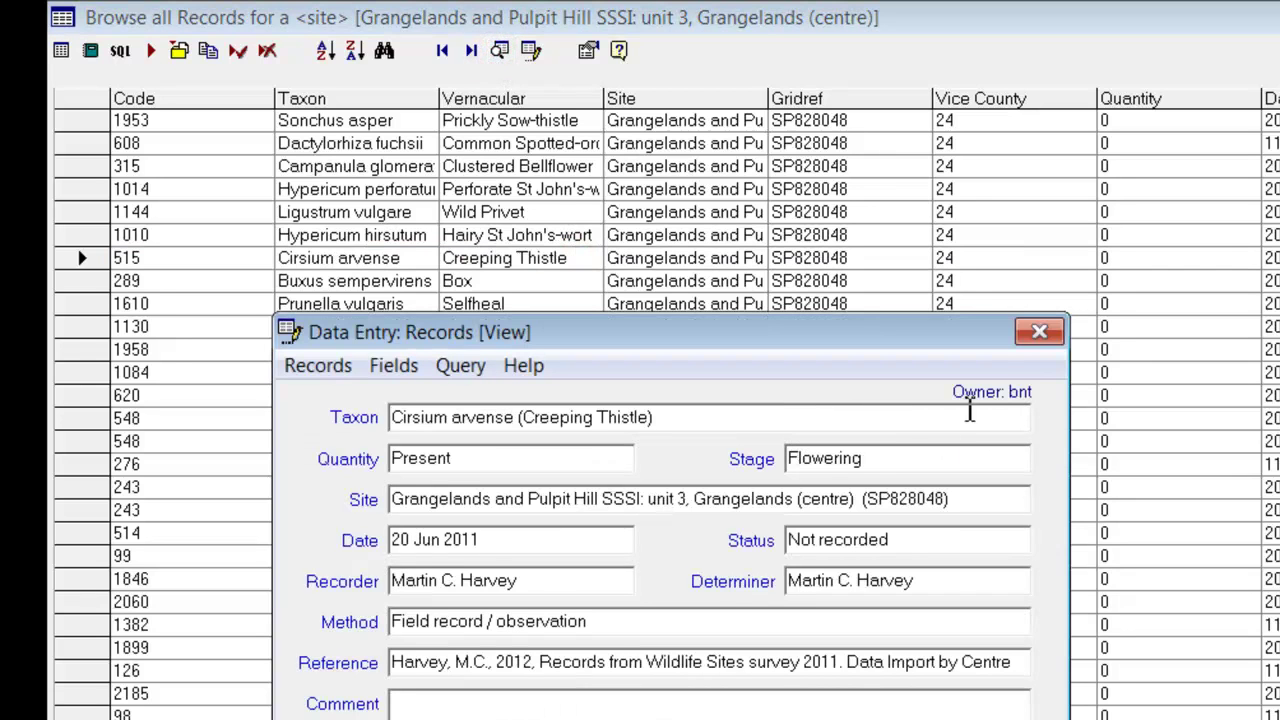
{"action": "mouse_move", "coordinate": [978, 395]}
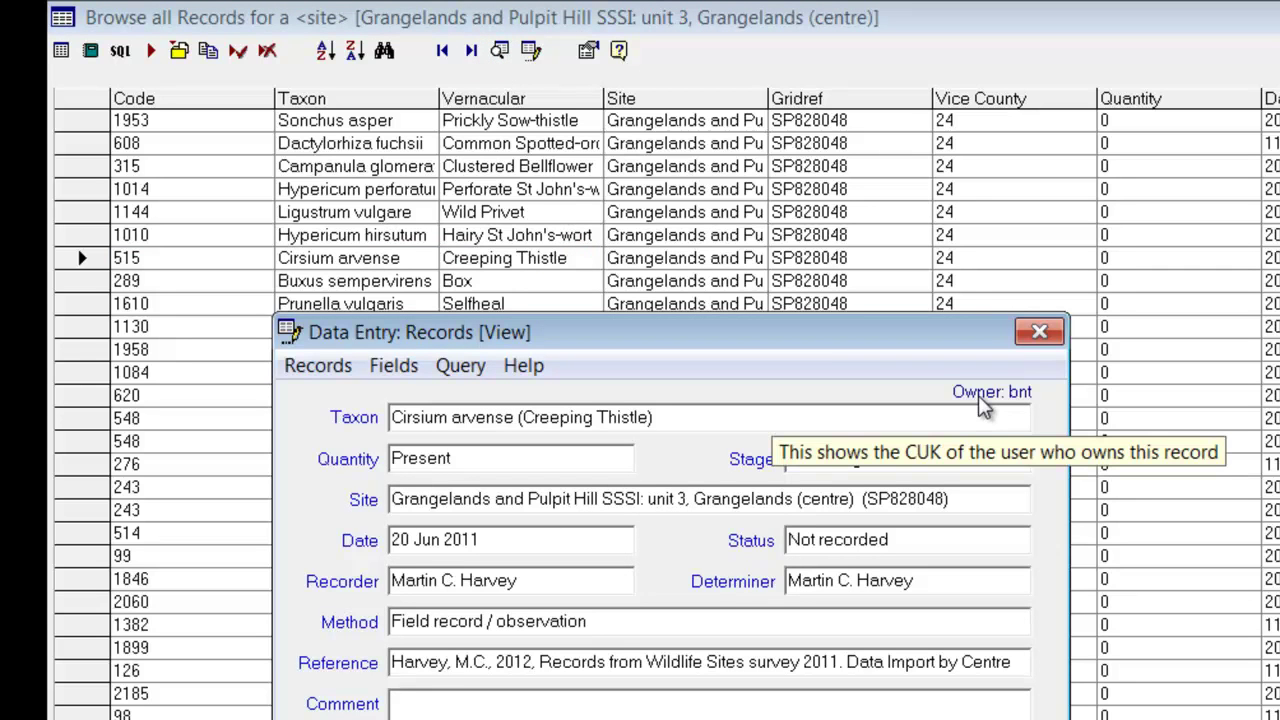
{"action": "right_click", "coordinate": [978, 395]}
{"action": "left_click", "coordinate": [1070, 414]}
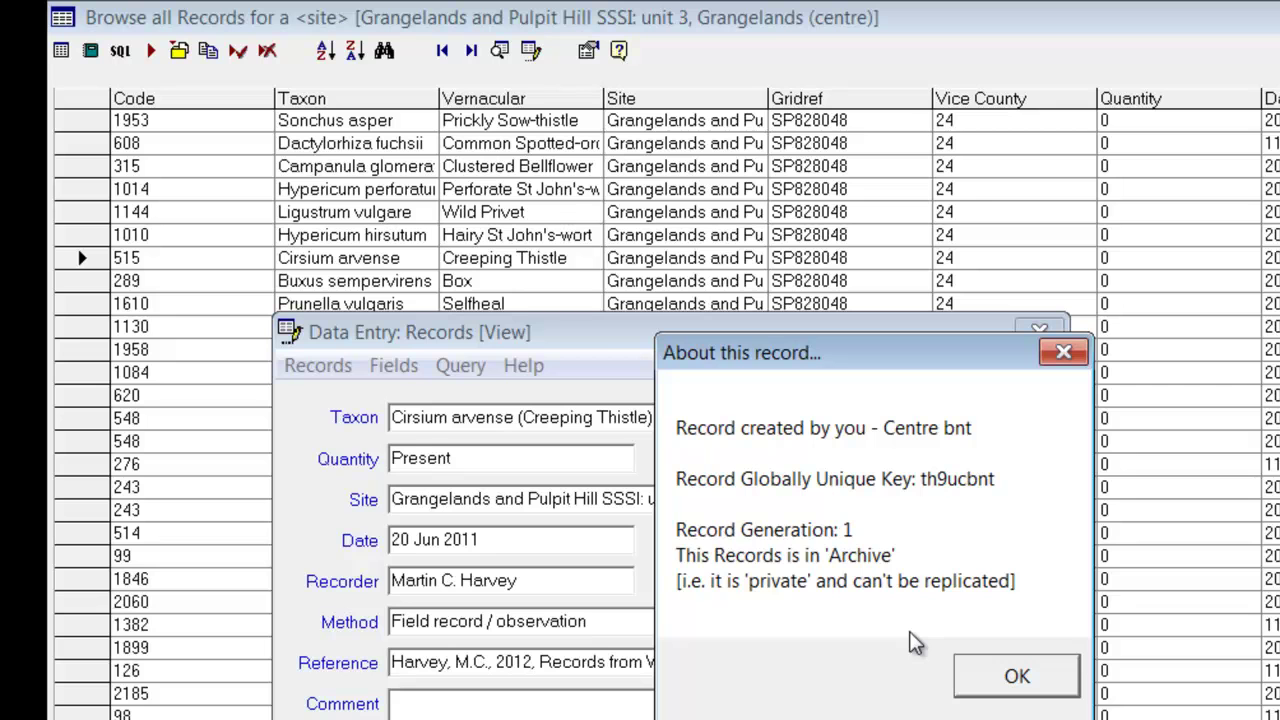
{"action": "left_click", "coordinate": [997, 676]}
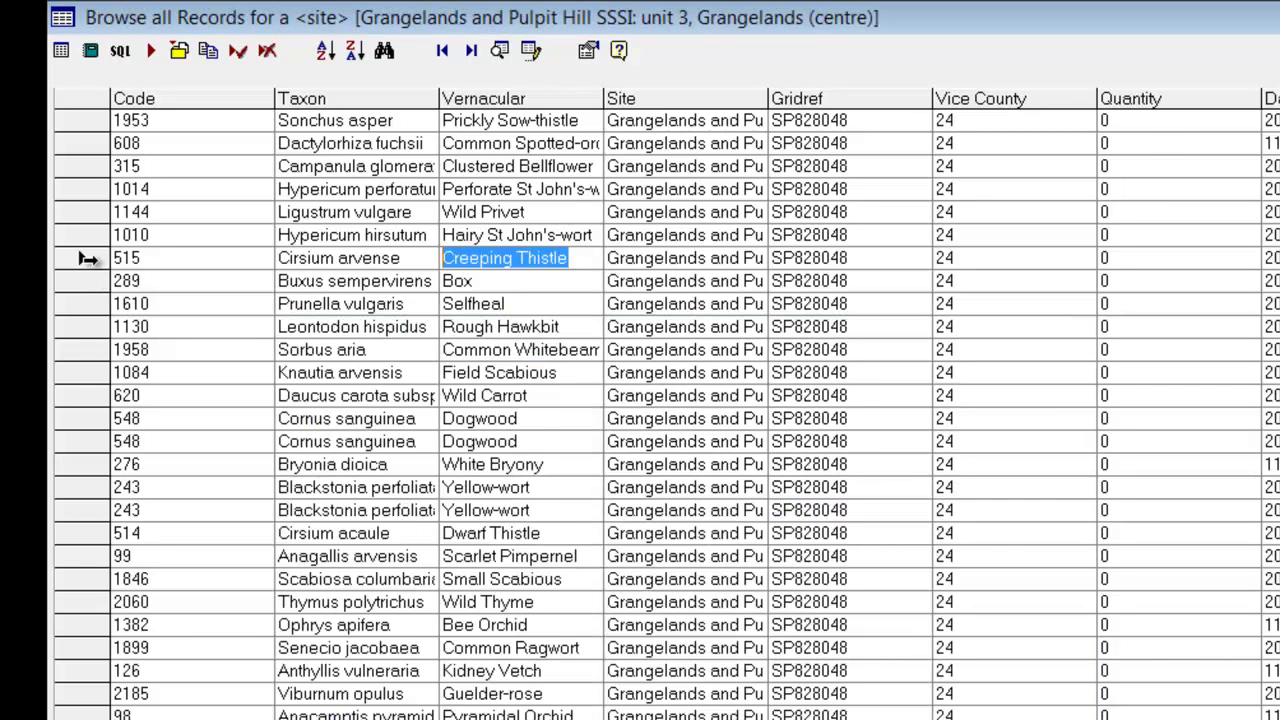
Archive all listed records for the Grangelands and Pulpit Hill SSSI: unit 3 site, from Sonchus asper through Origanum vulgare
{"action": "left_click", "coordinate": [86, 281]}
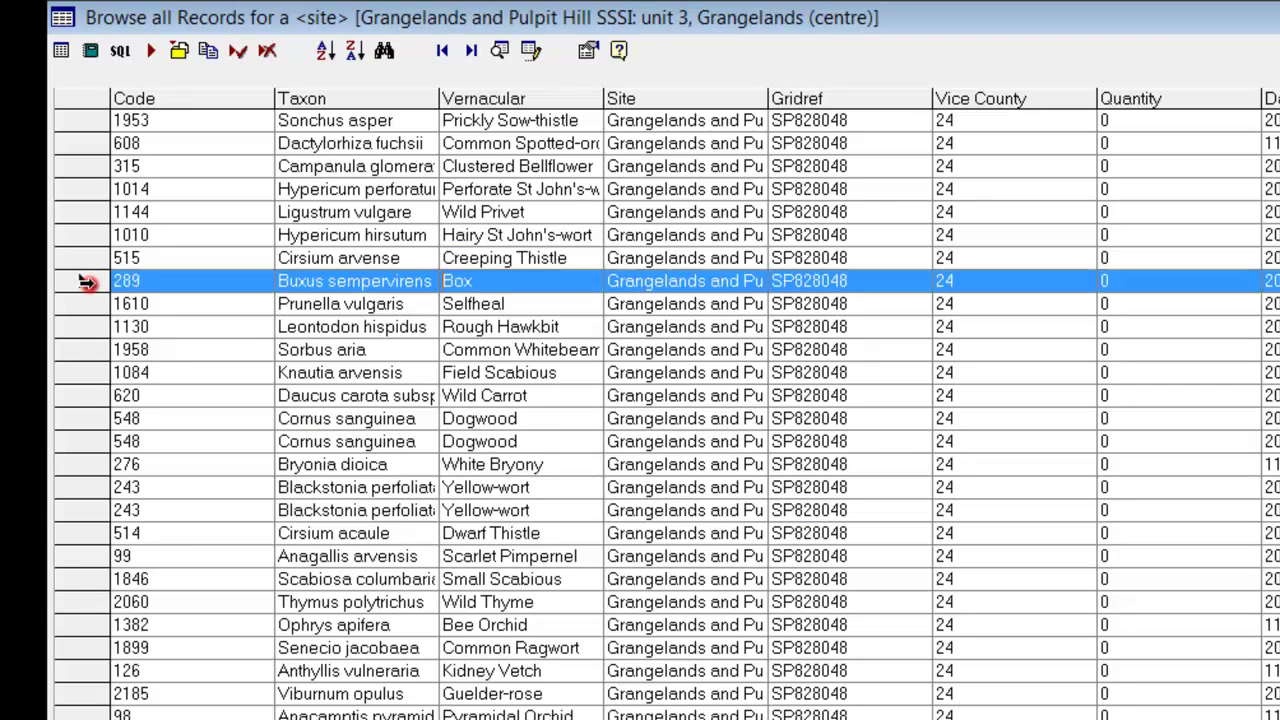
{"action": "left_click", "coordinate": [82, 304]}
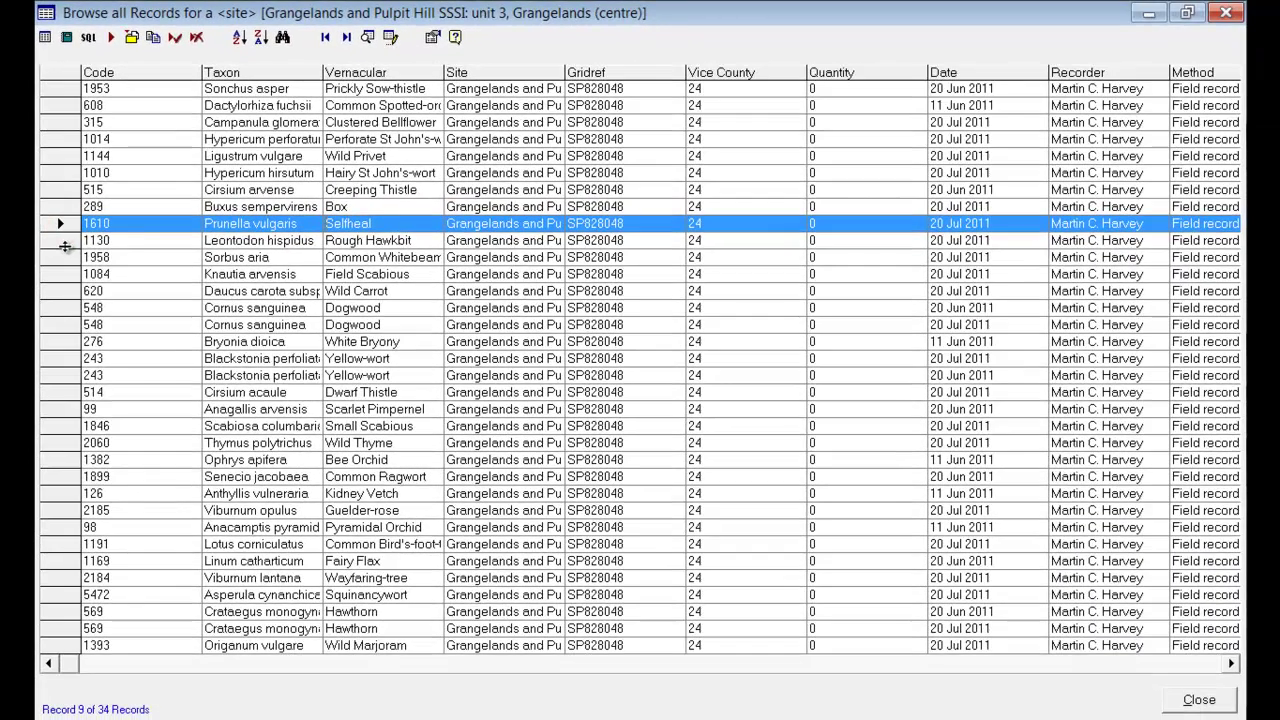
{"action": "left_click", "coordinate": [64, 88]}
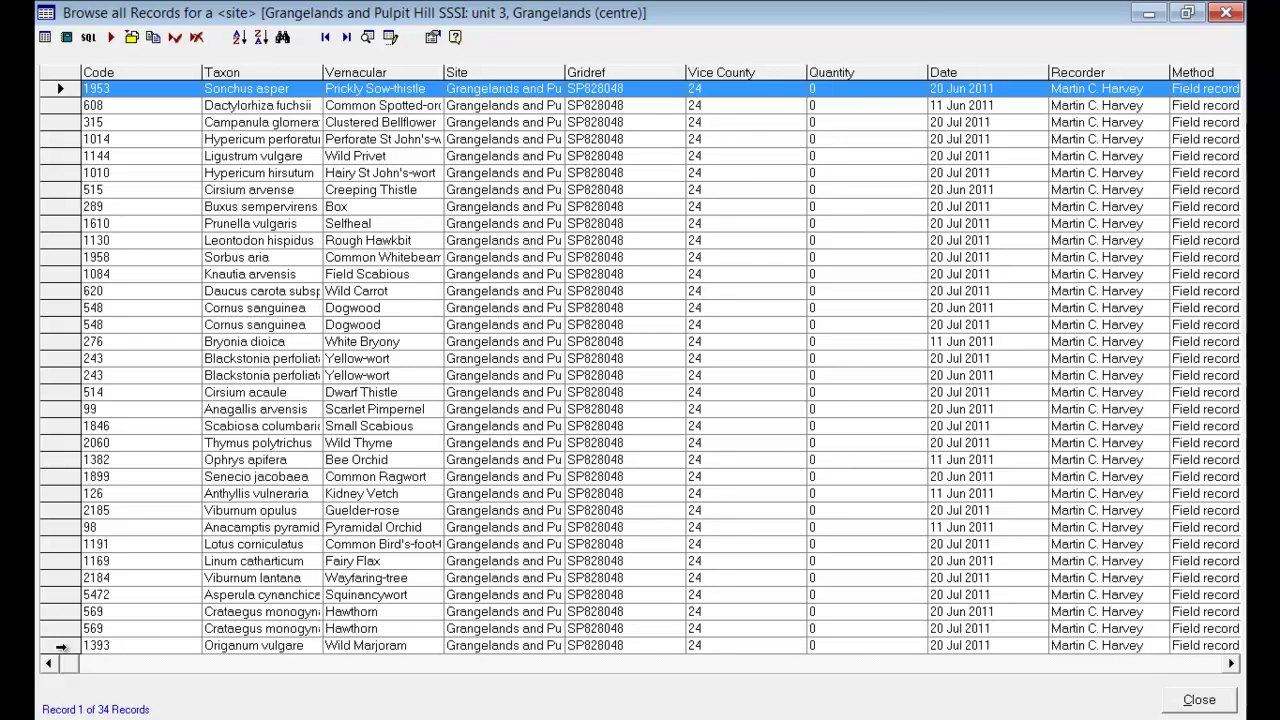
{"action": "left_click", "coordinate": [61, 647], "text": "shift"}
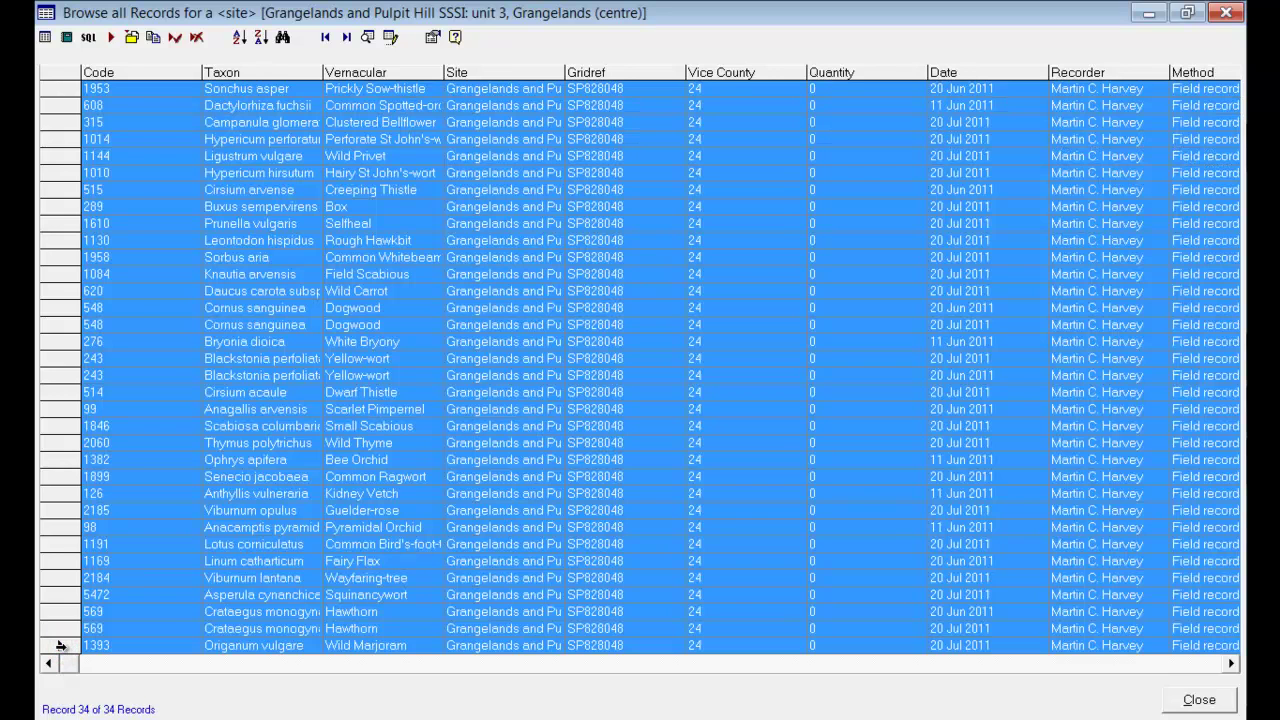
{"action": "right_click", "coordinate": [161, 324]}
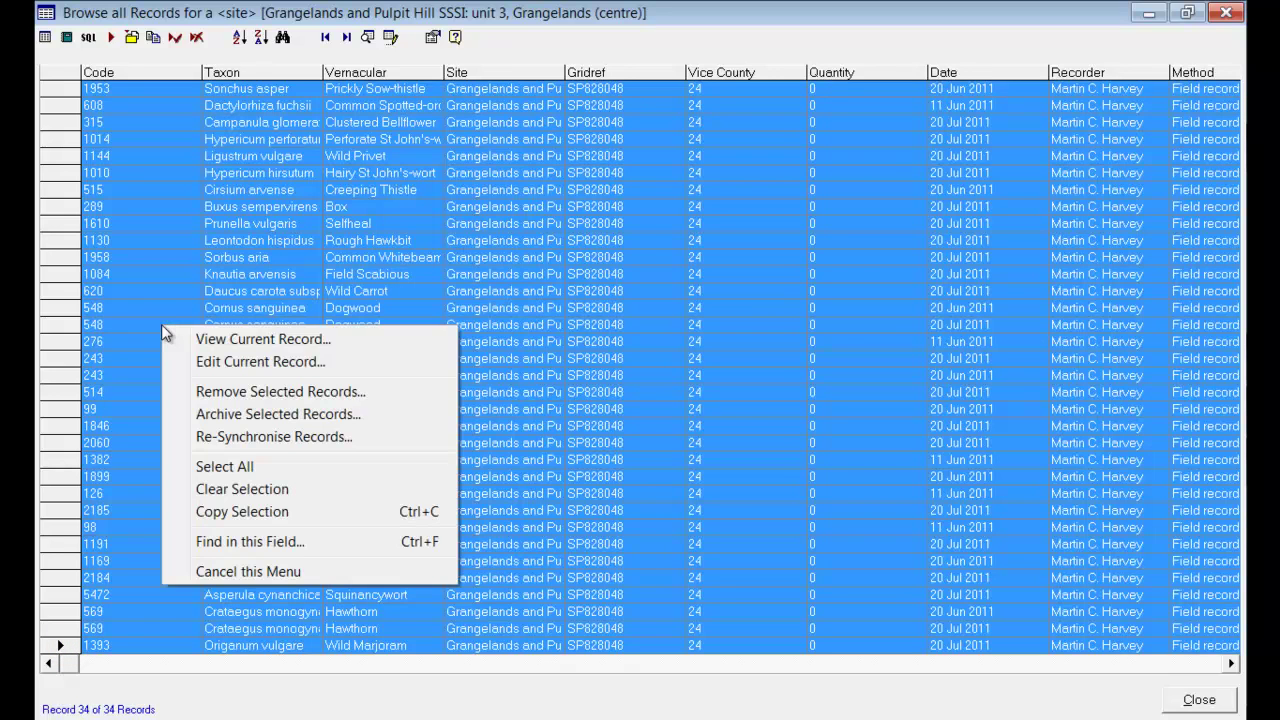
{"action": "left_click", "coordinate": [243, 415]}
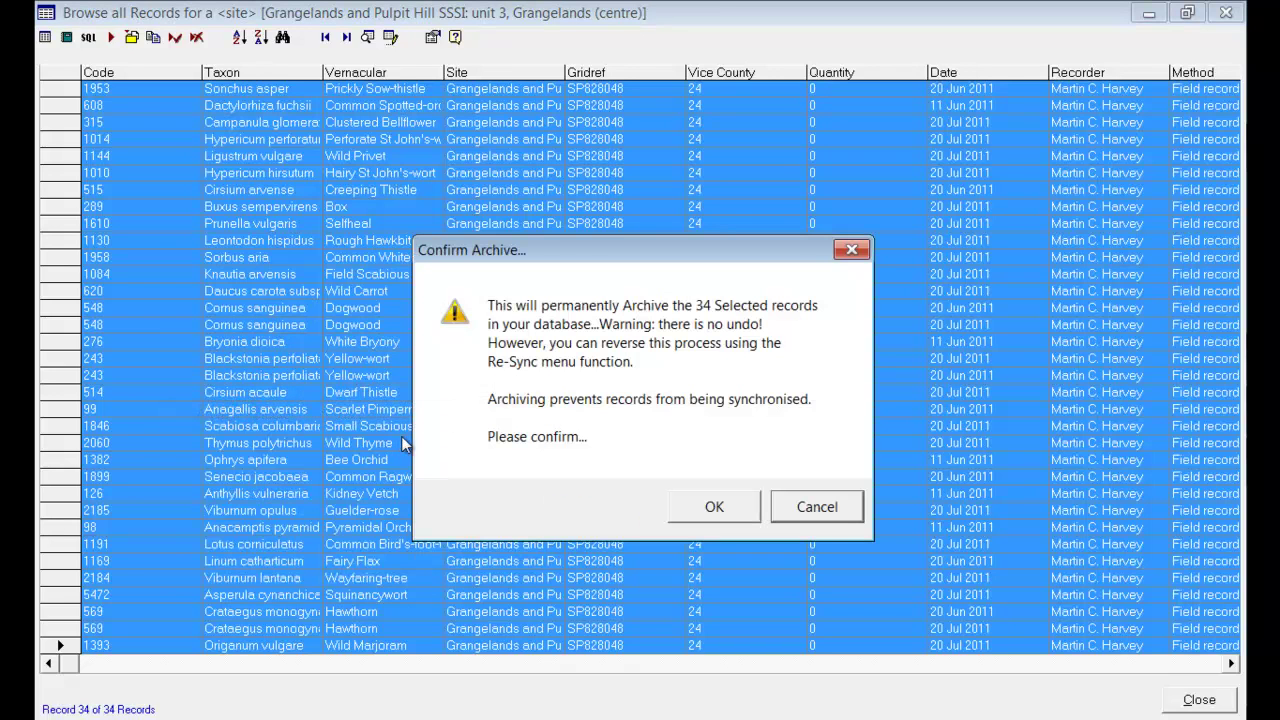
{"action": "left_click", "coordinate": [708, 504]}
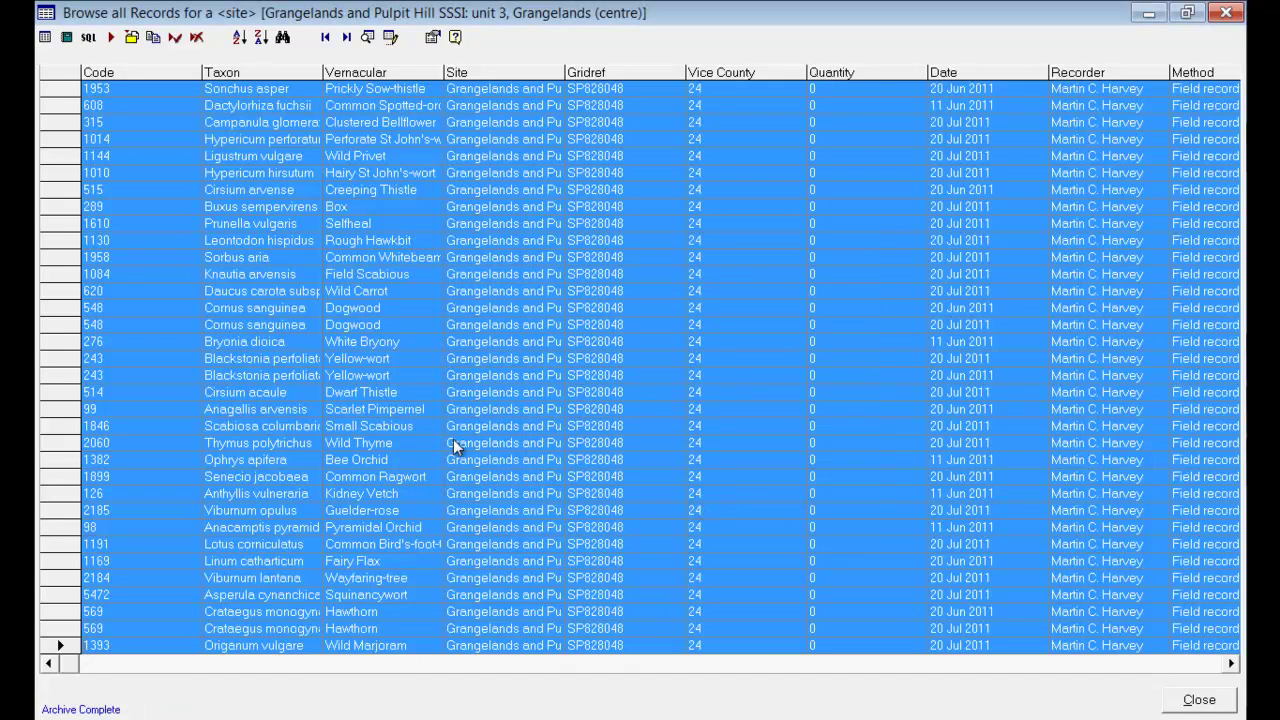
View the Viburnum opulus (Guelder-rose) record and check its archive status in the record's About details
{"action": "left_click", "coordinate": [370, 510]}
{"action": "left_click", "coordinate": [367, 37]}
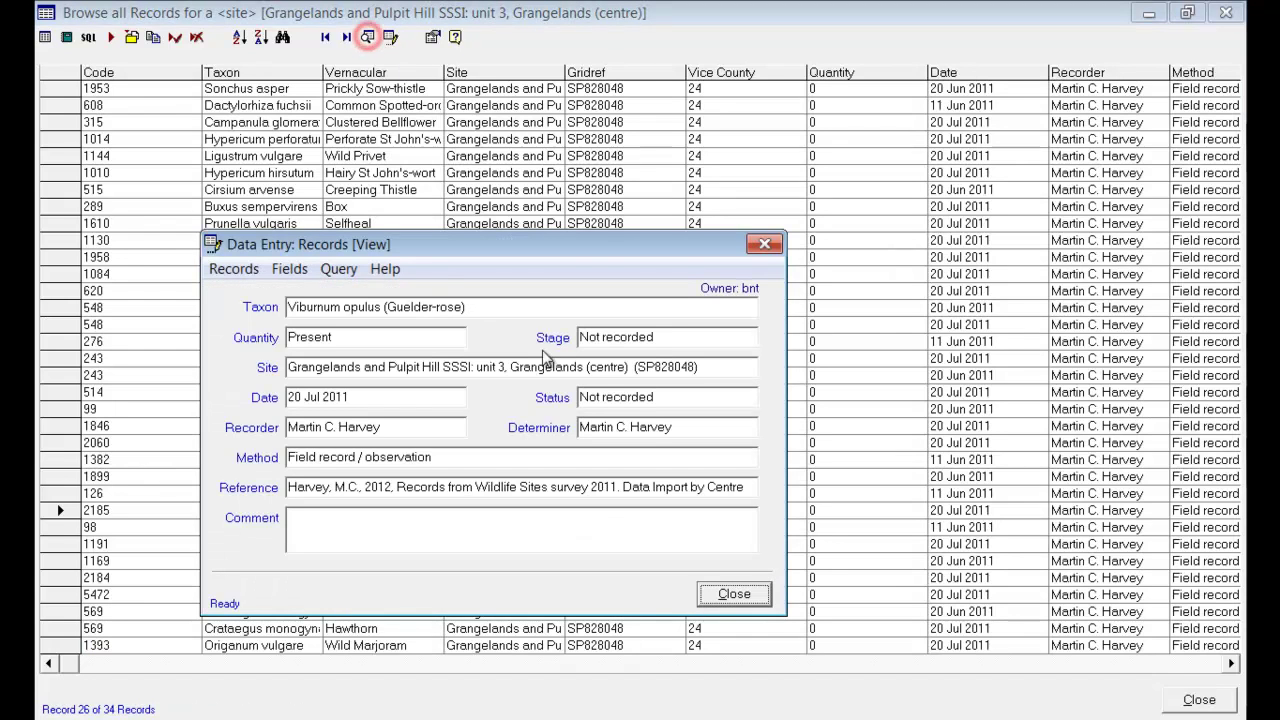
{"action": "right_click", "coordinate": [718, 287]}
{"action": "left_click", "coordinate": [779, 302]}
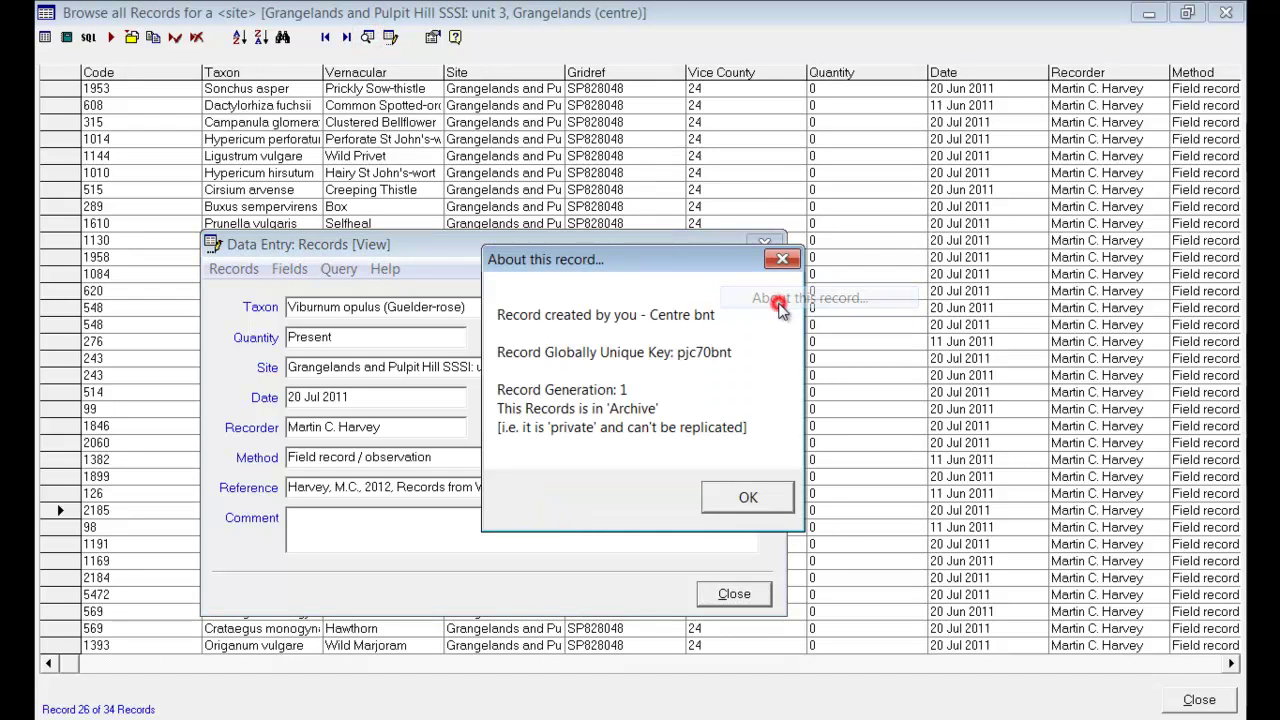
{"action": "left_click", "coordinate": [749, 503]}
{"action": "left_click", "coordinate": [734, 594]}
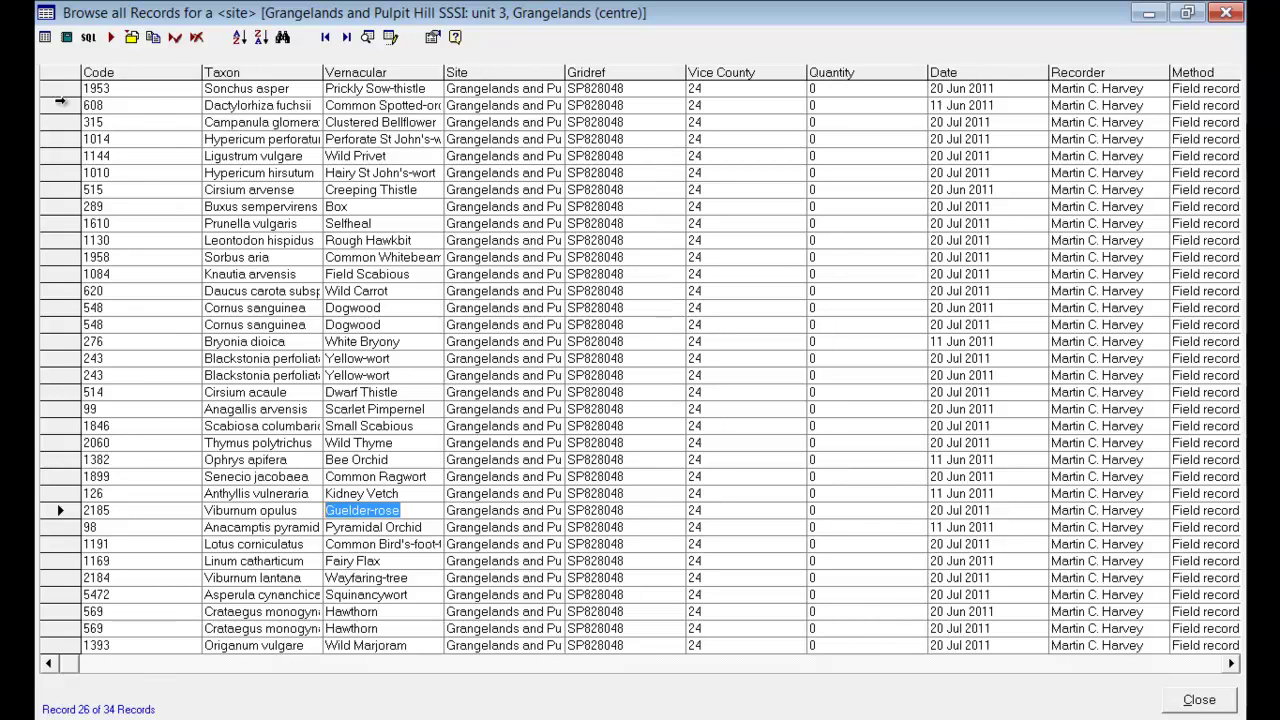
Re-synchronise all listed records for the site, from Sonchus asper through Origanum vulgare
{"action": "left_click", "coordinate": [60, 88]}
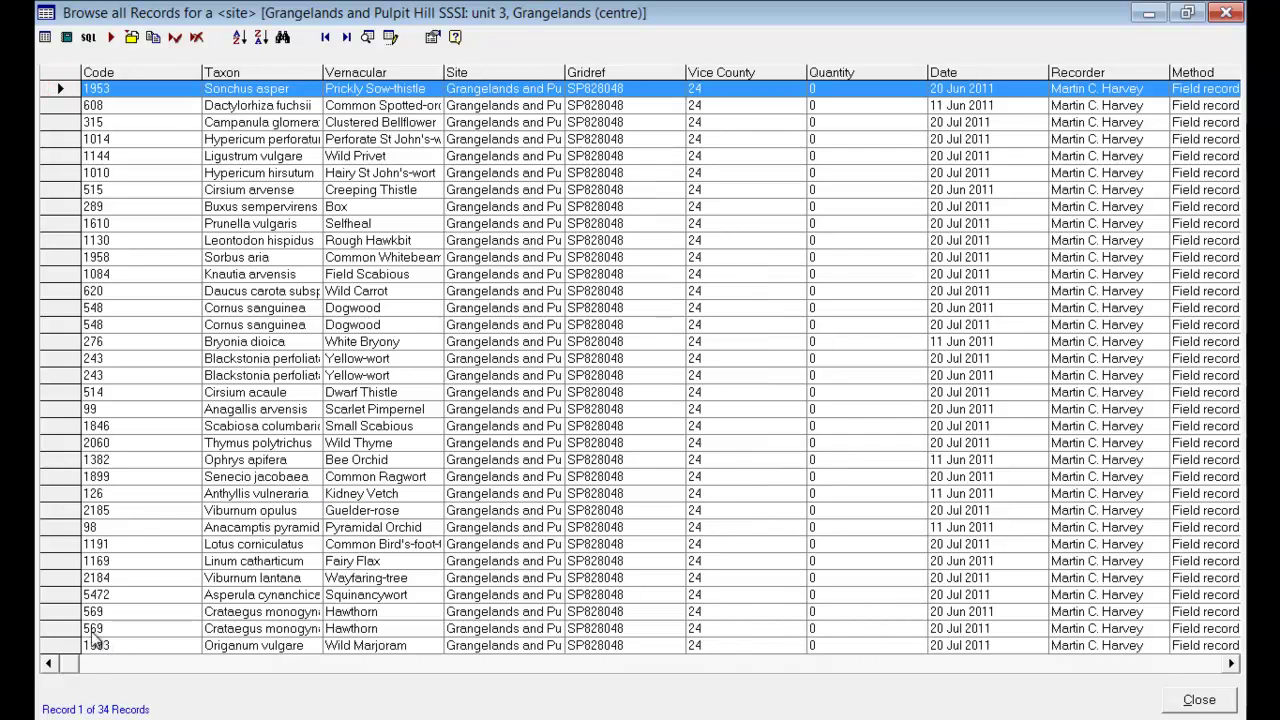
{"action": "left_click", "coordinate": [67, 645], "text": "shift"}
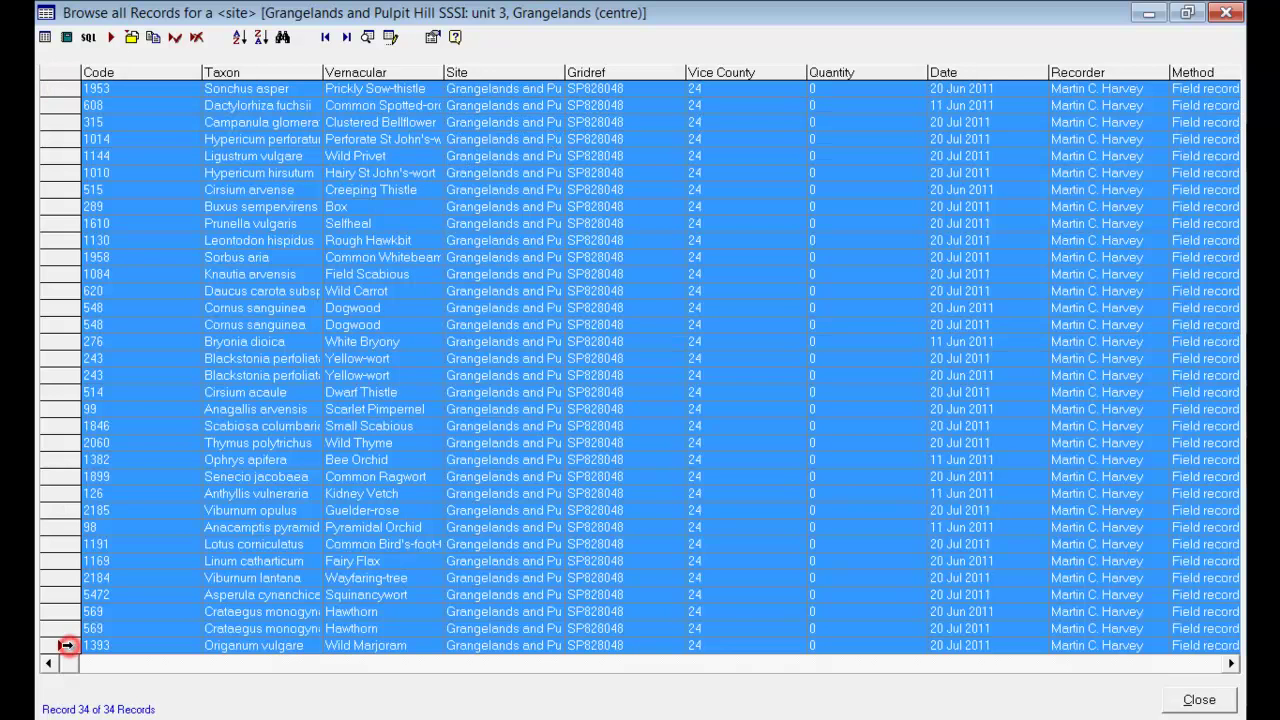
{"action": "right_click", "coordinate": [172, 341]}
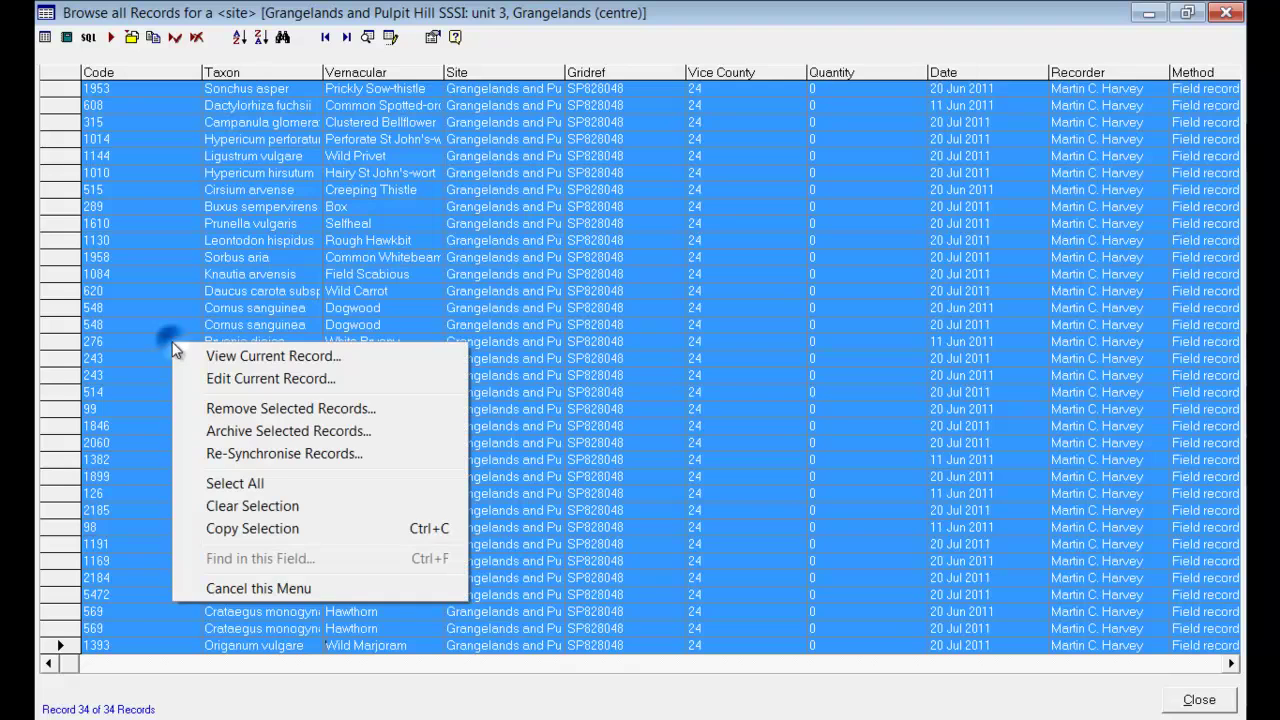
{"action": "left_click", "coordinate": [246, 453]}
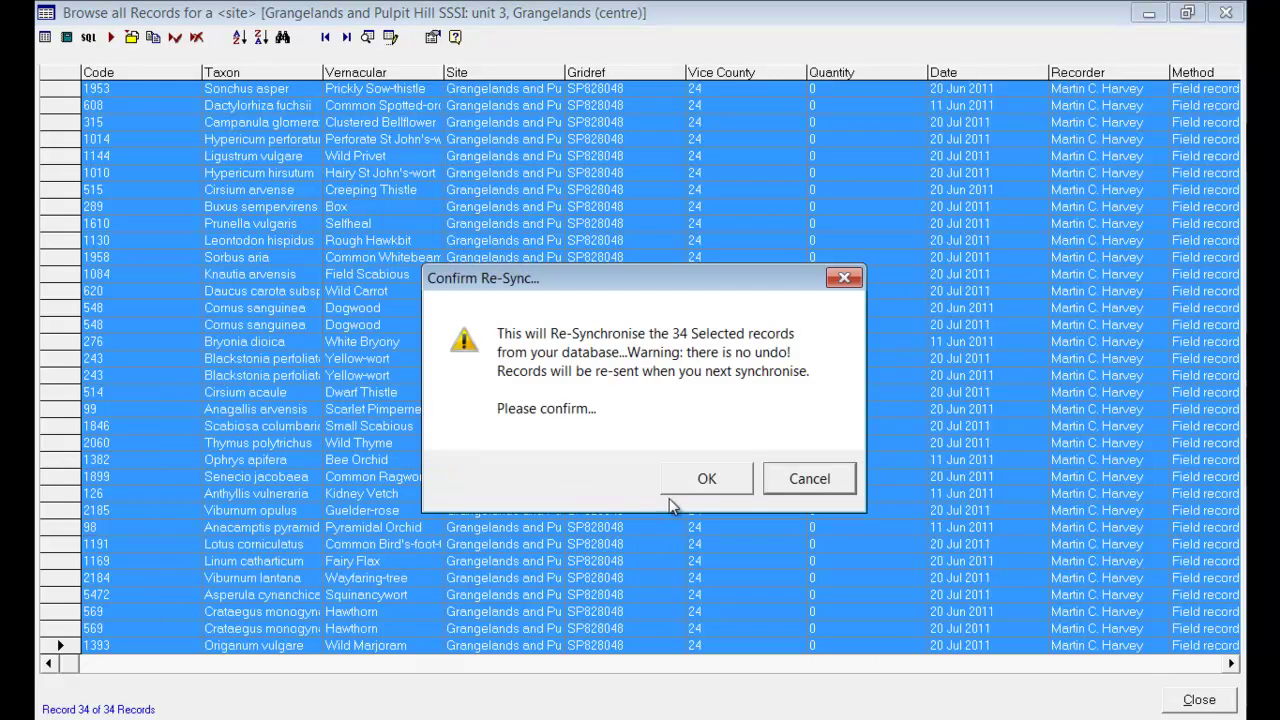
{"action": "left_click", "coordinate": [707, 480]}
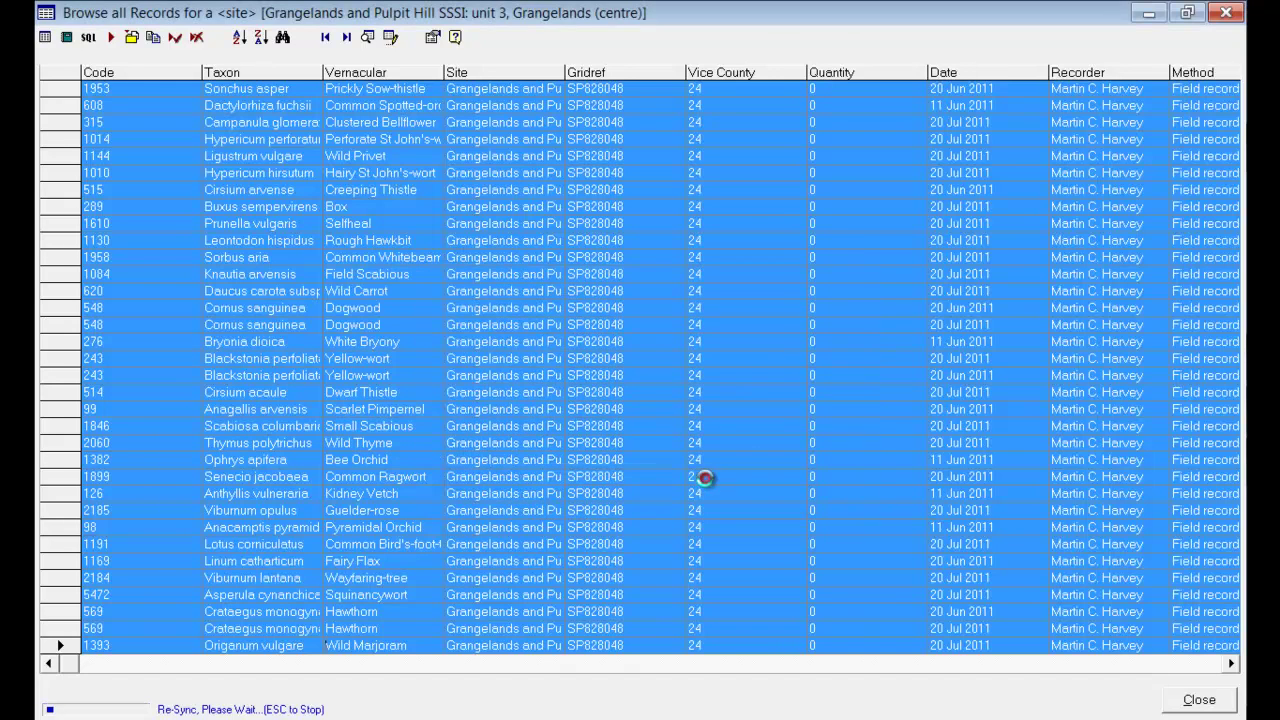
View the Knautia arvensis (Field Scabious) record and check its generation and edit status in the record's About details
{"action": "left_click", "coordinate": [380, 279]}
{"action": "left_click", "coordinate": [367, 38]}
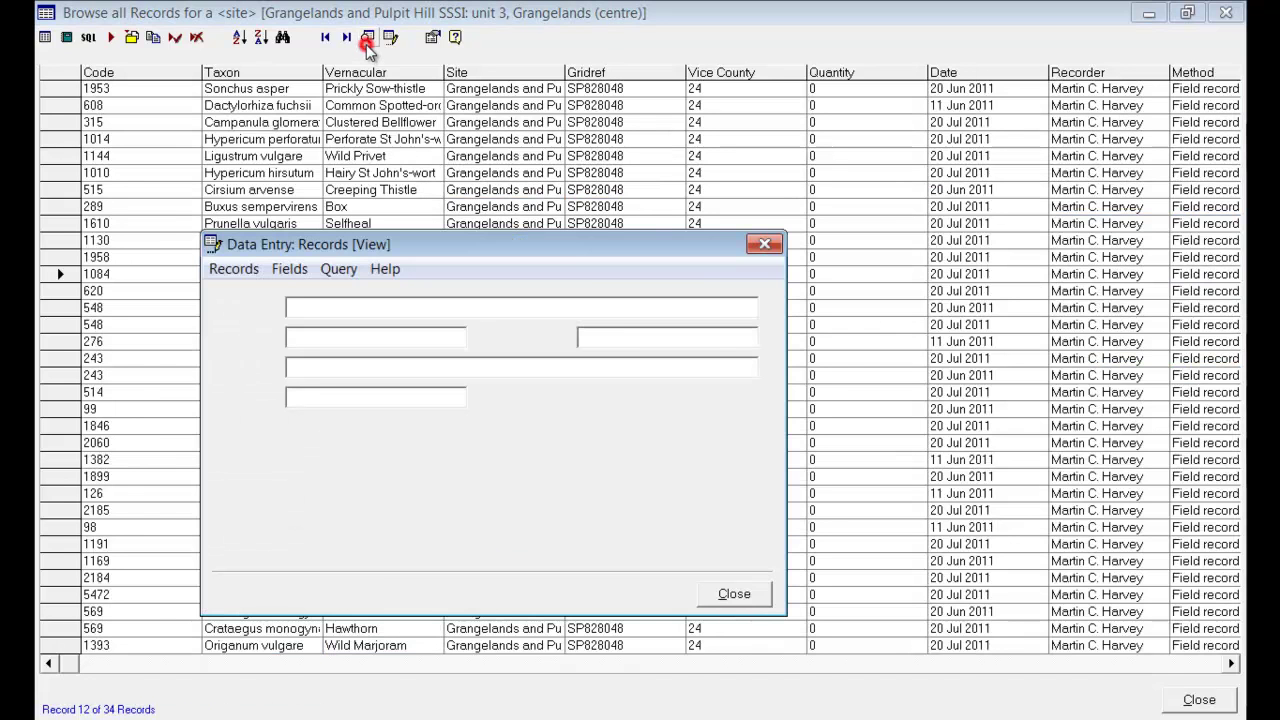
{"action": "right_click", "coordinate": [711, 289]}
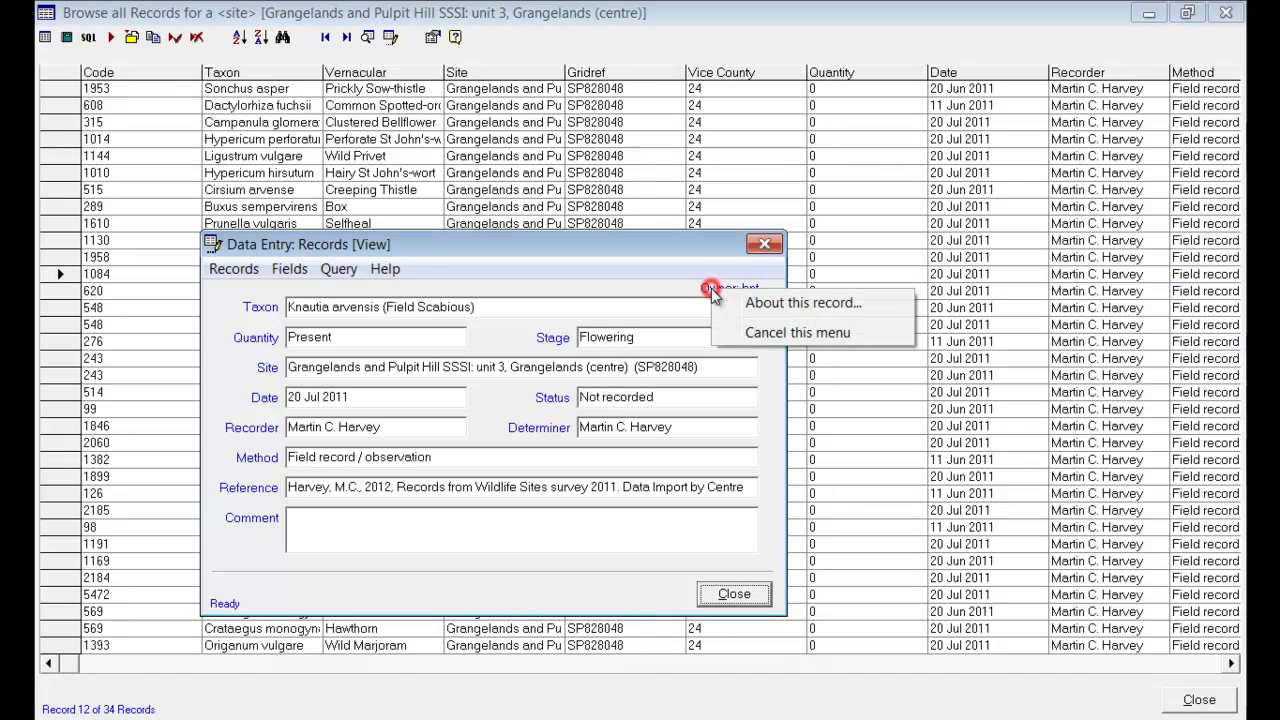
{"action": "left_click", "coordinate": [768, 305]}
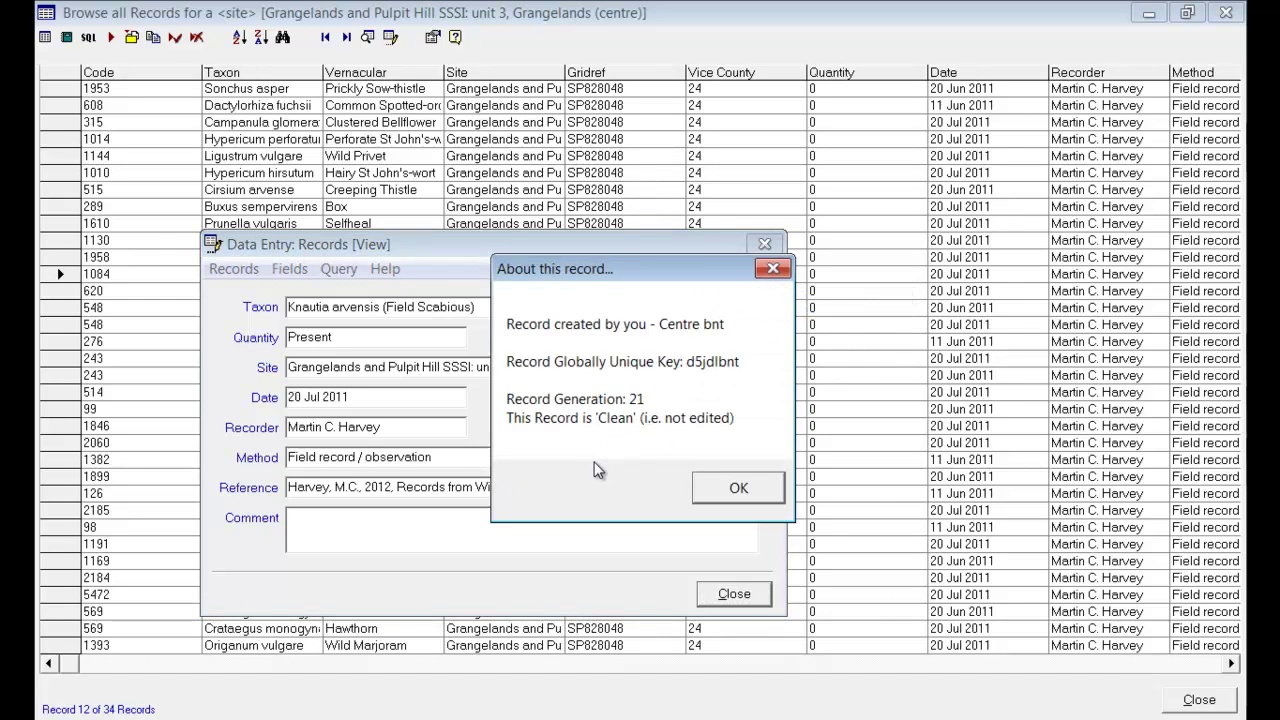
{"action": "left_click", "coordinate": [716, 483]}
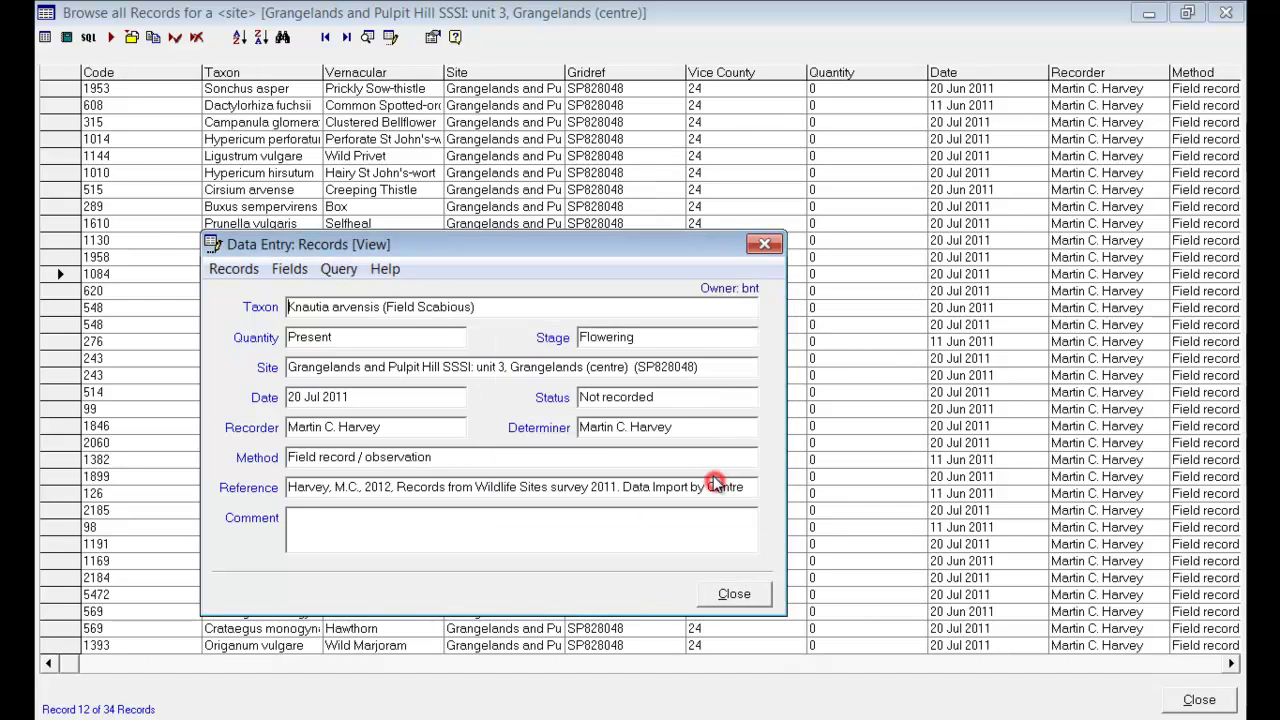
{"action": "left_click", "coordinate": [732, 592]}
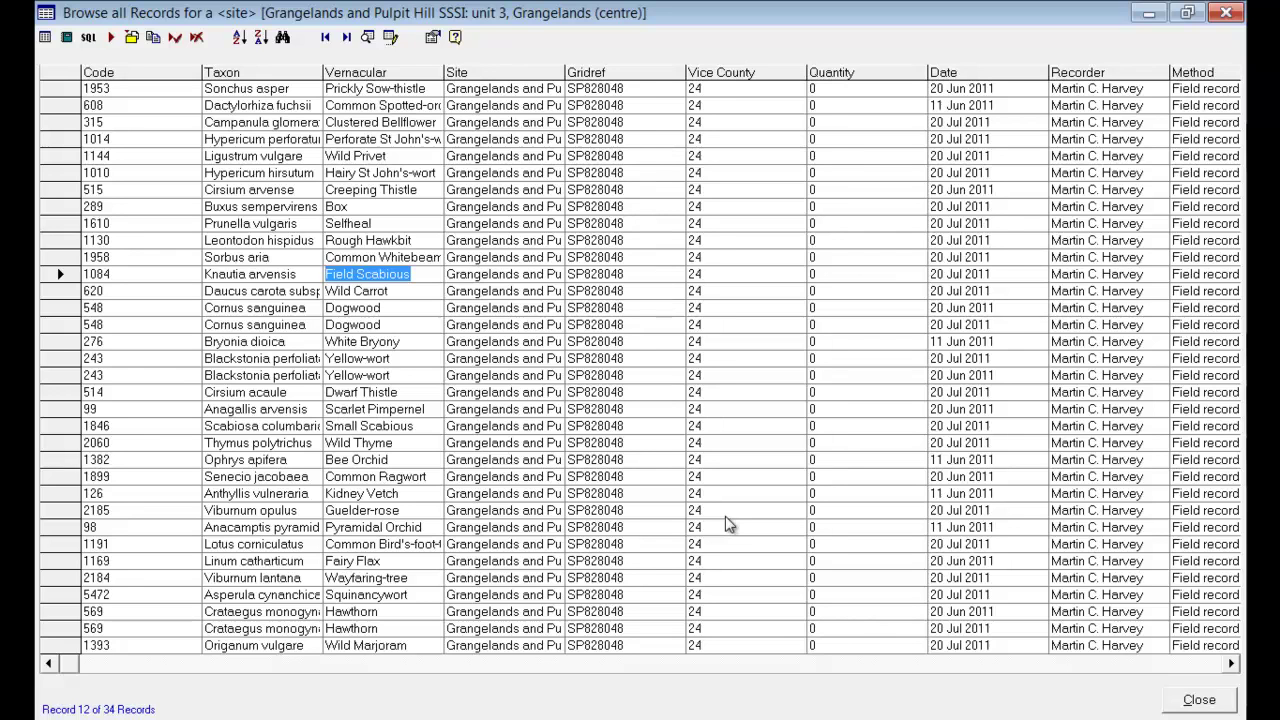
Run the stock query 'Browse all Records in 'quarantine'' and return to the list of stock queries
{"action": "left_click", "coordinate": [66, 40]}
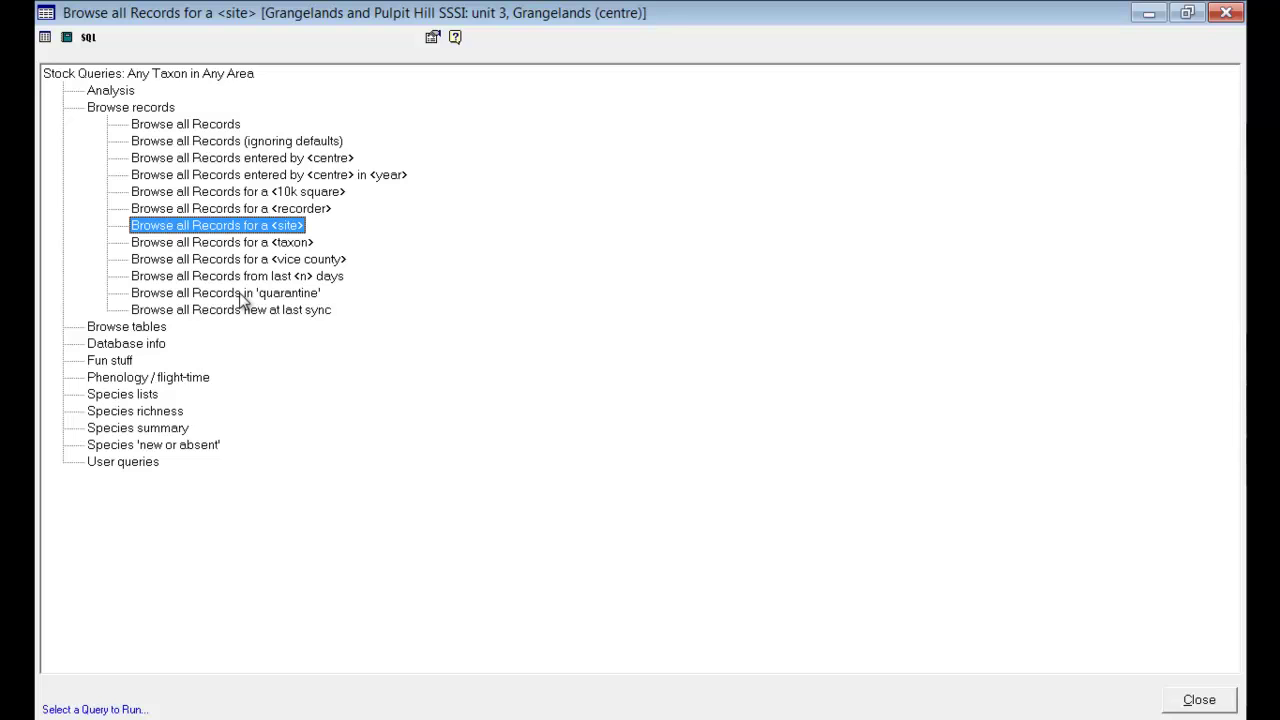
{"action": "double_click", "coordinate": [240, 293]}
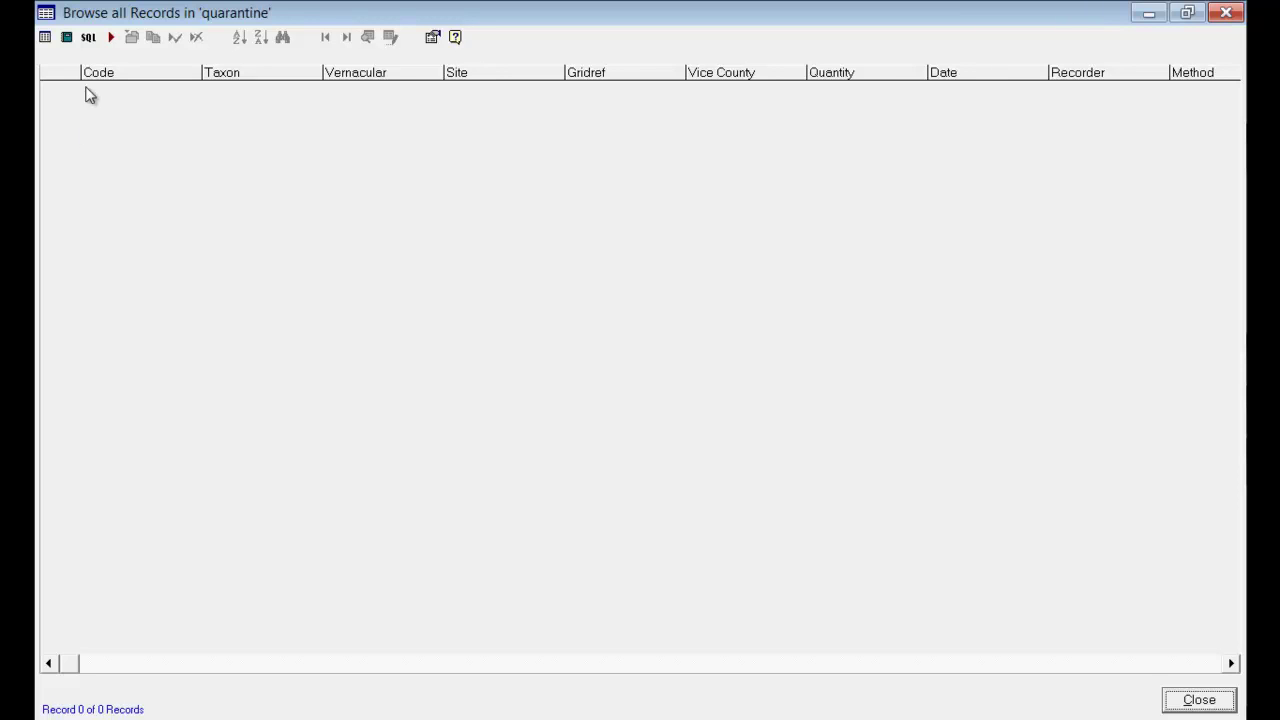
{"action": "left_click", "coordinate": [67, 38]}
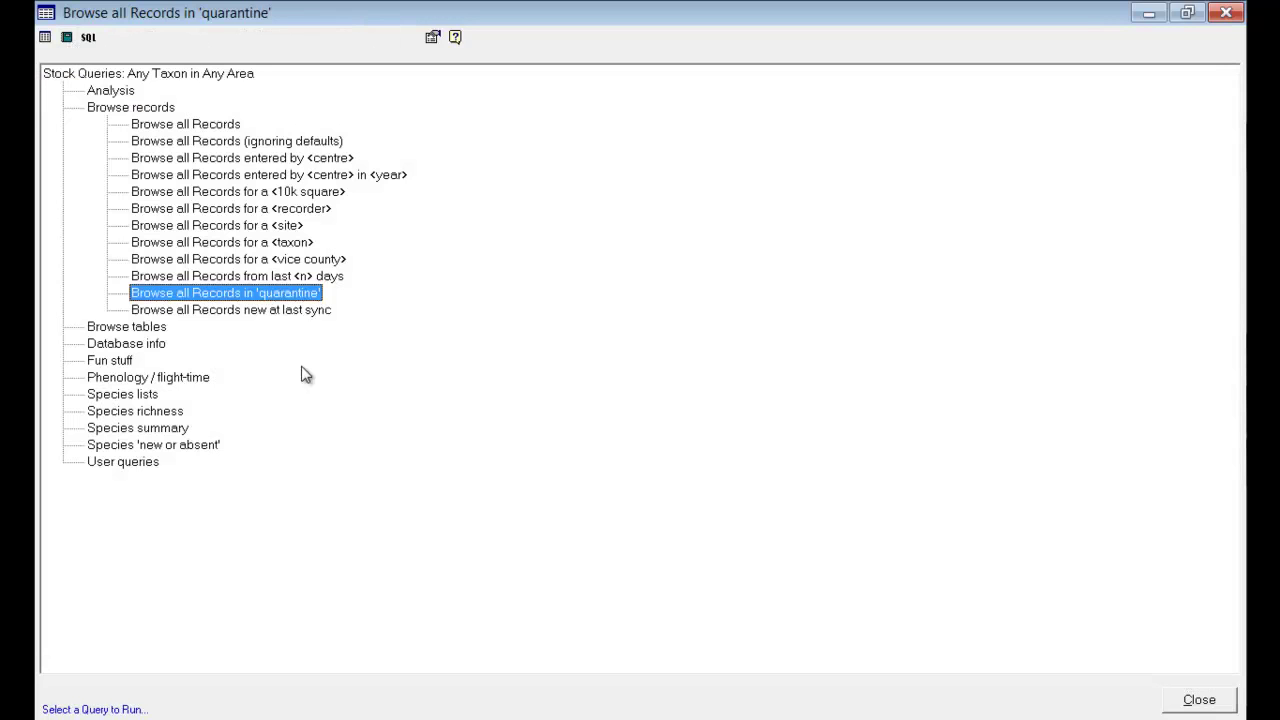